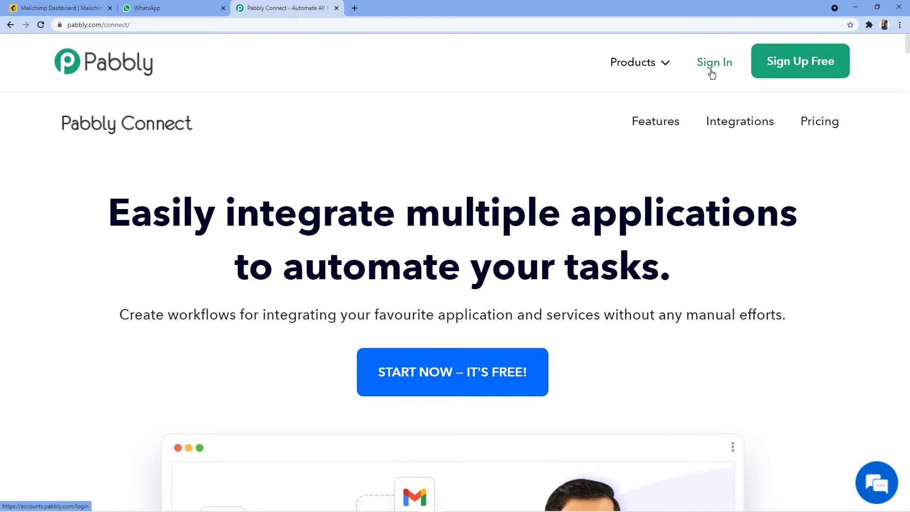
Sign in to the Pabbly account and open the Connect application
click(711, 72)
scroll(286, 70, down, 4)
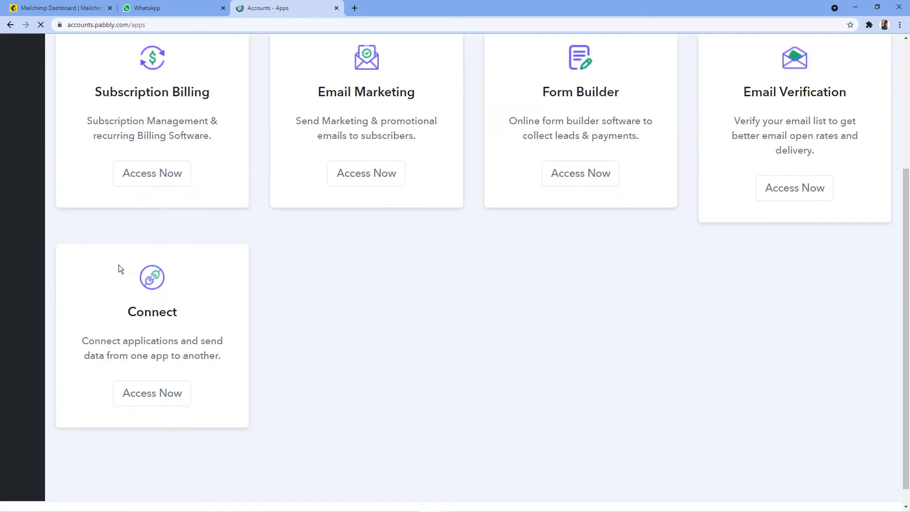
click(146, 405)
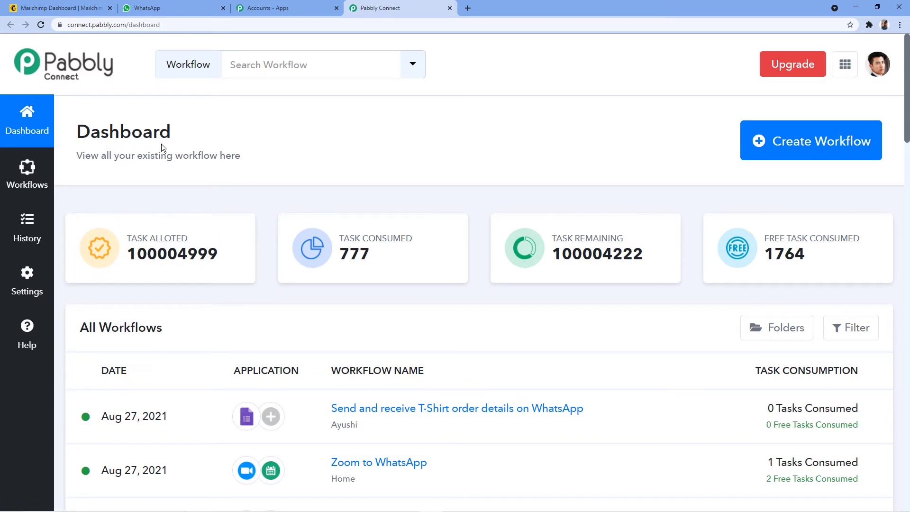
Create a new workflow named "Mailchimp to WhatsApp"
click(790, 157)
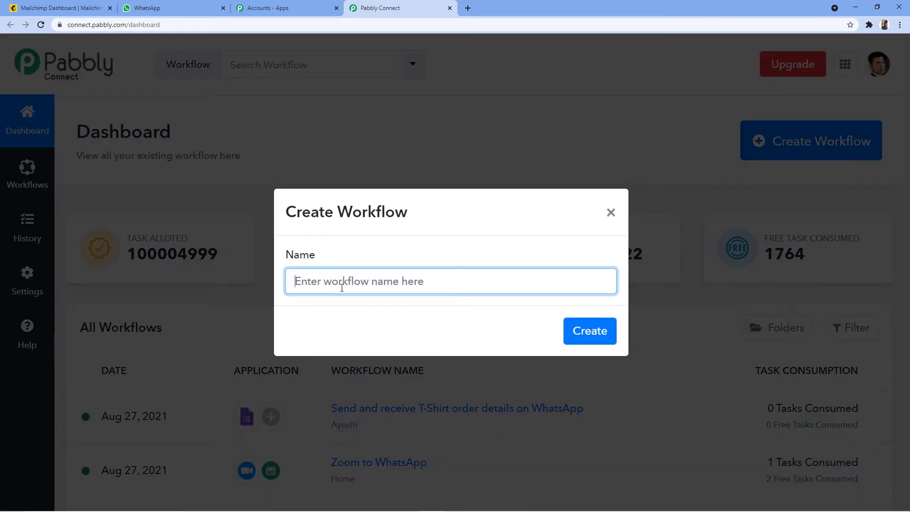
text(Ma)
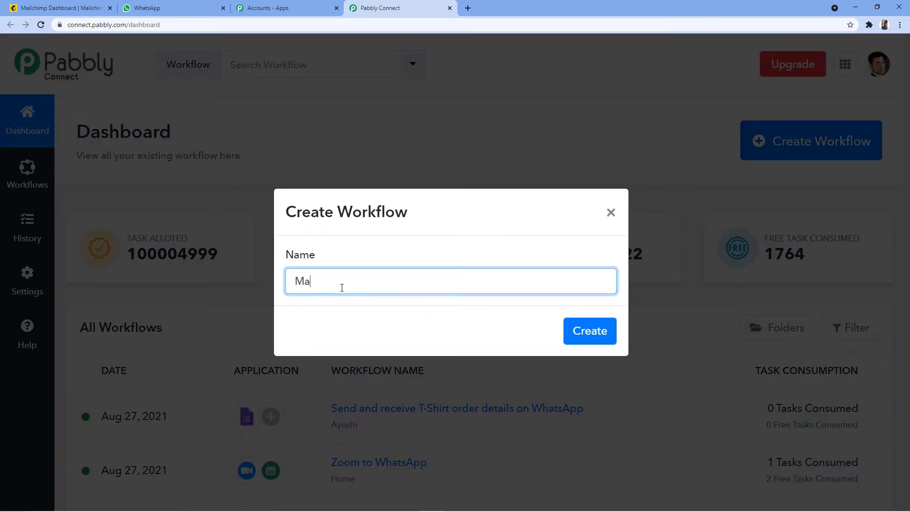
text(ilchimp to WhatsApp)
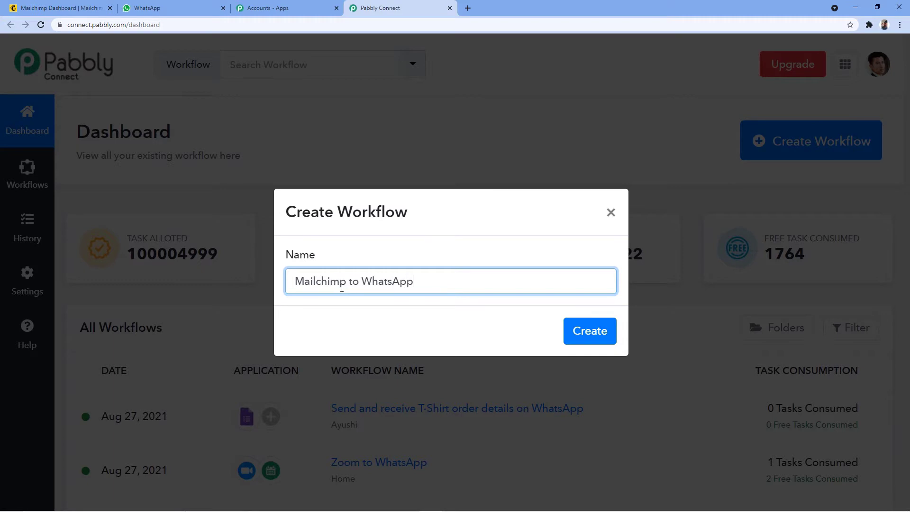
click(594, 337)
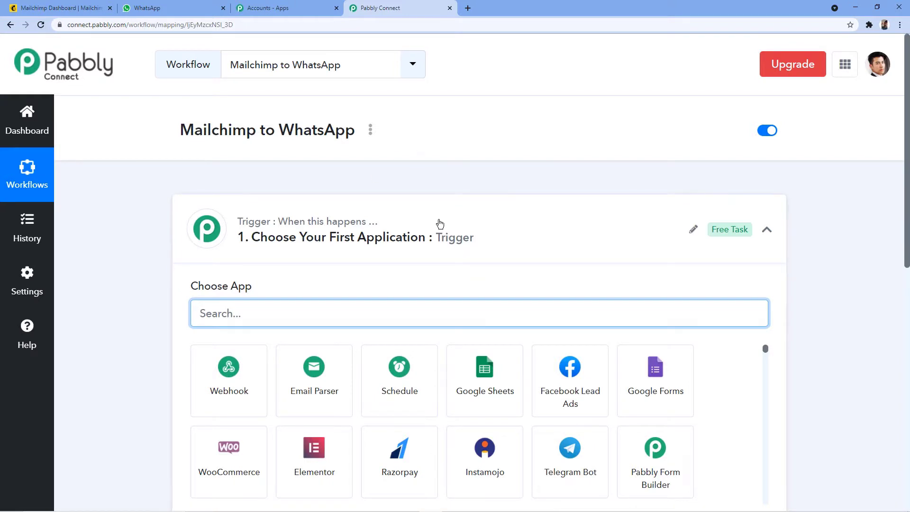
Search for Mailchimp and choose MailChimp as the workflow's trigger application
click(440, 223)
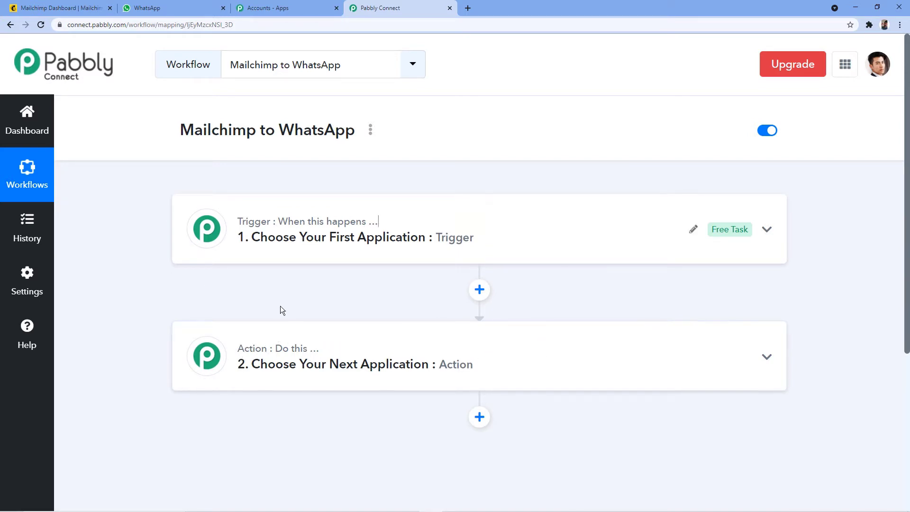
click(305, 238)
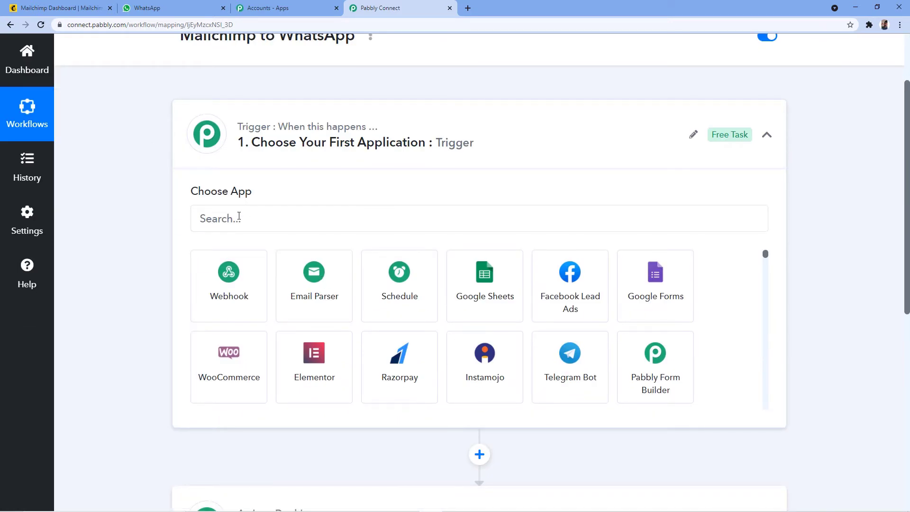
click(239, 217)
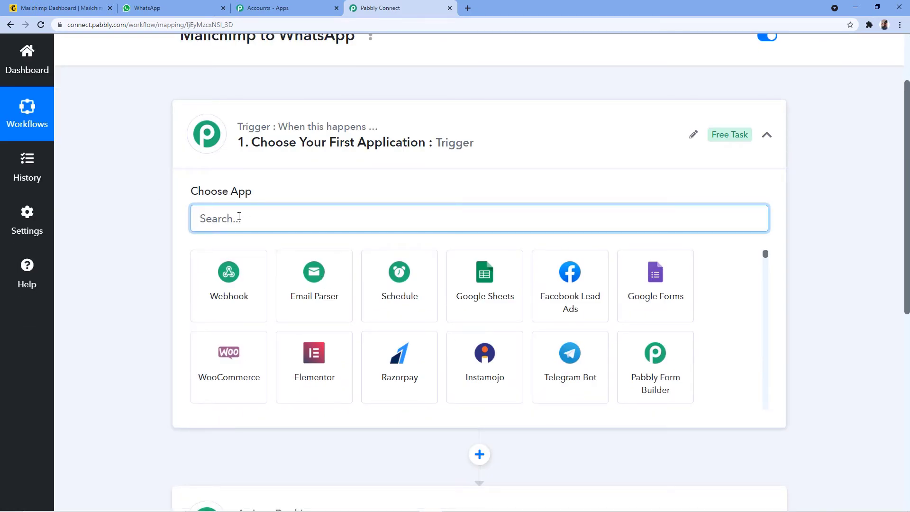
text(Mailchim)
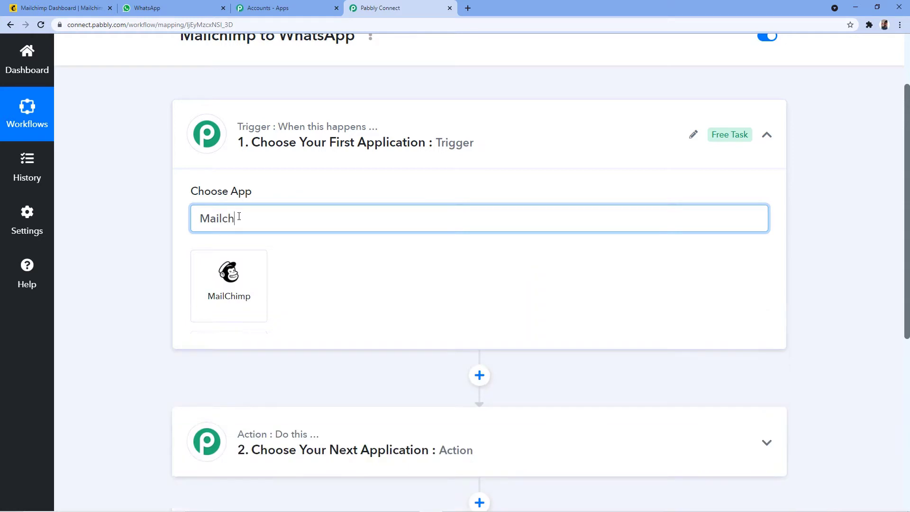
key(BackSpace)
text(mp)
click(227, 284)
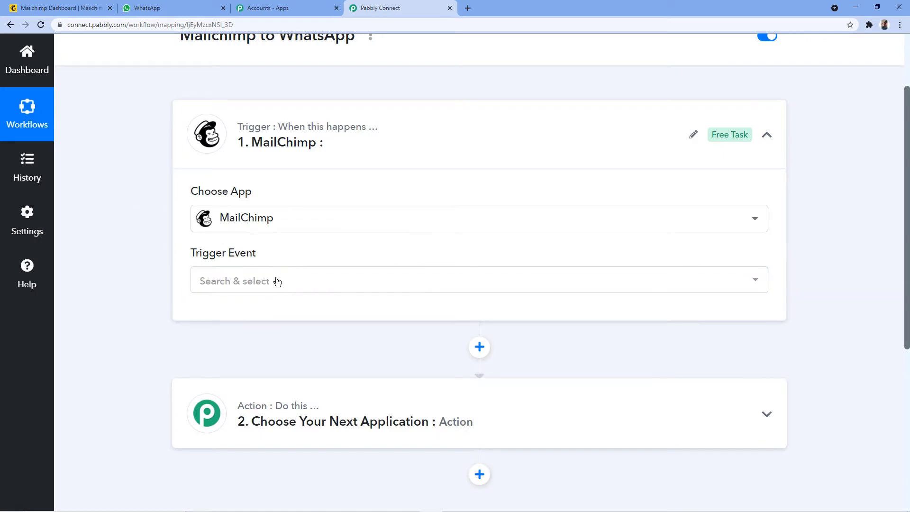
Set the MailChimp trigger event to New Subscriber
click(276, 282)
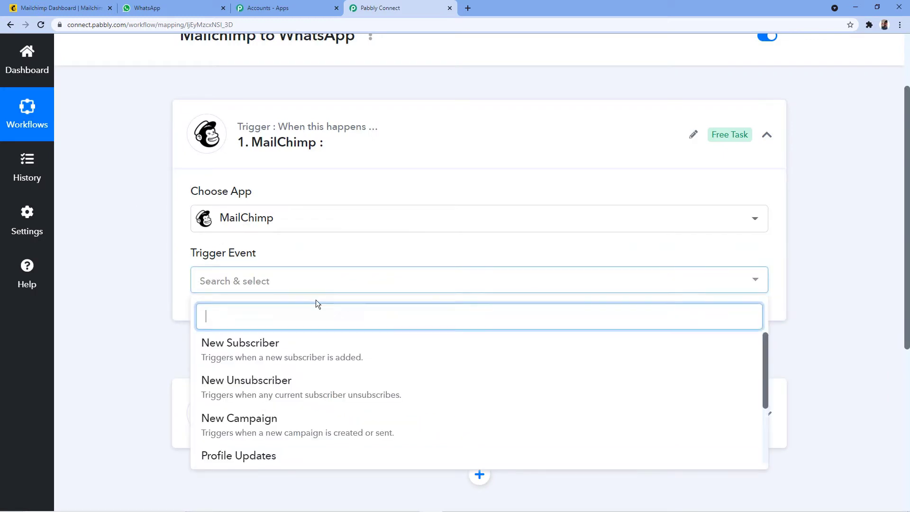
scroll(253, 285, down, 4)
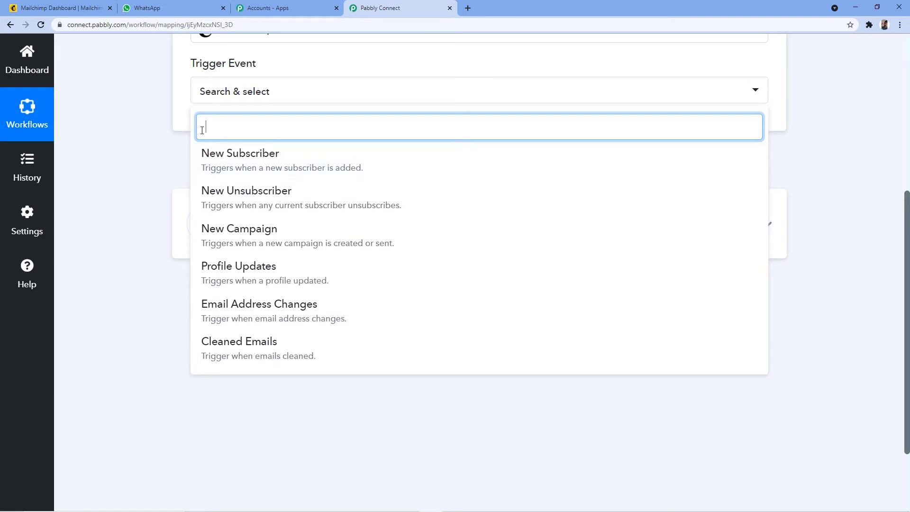
click(266, 162)
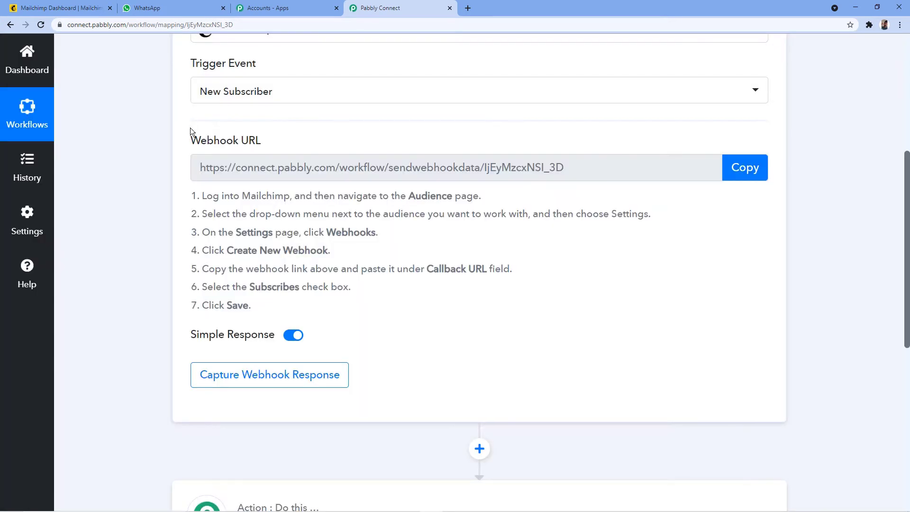
scroll(190, 127, up, 2)
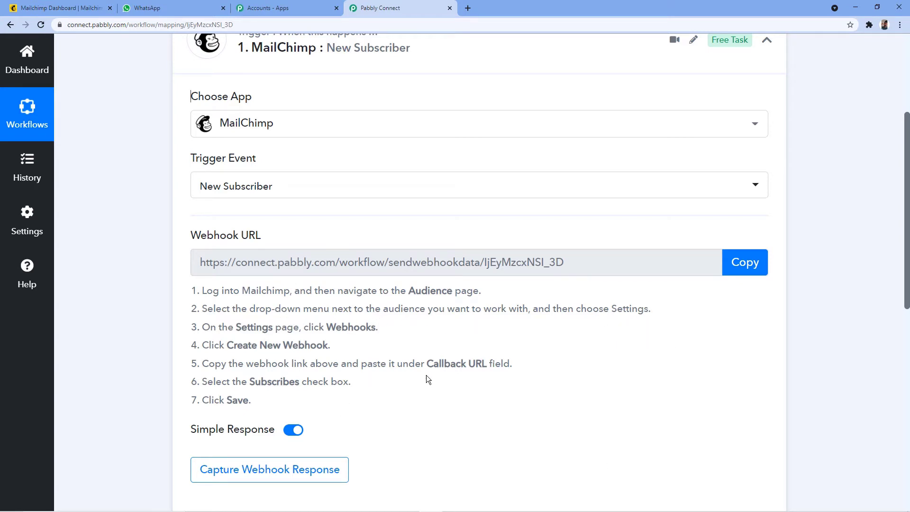
Switch to Mailchimp, open the webhook settings of the PabblyConnect audience, and start a new webhook
click(74, 7)
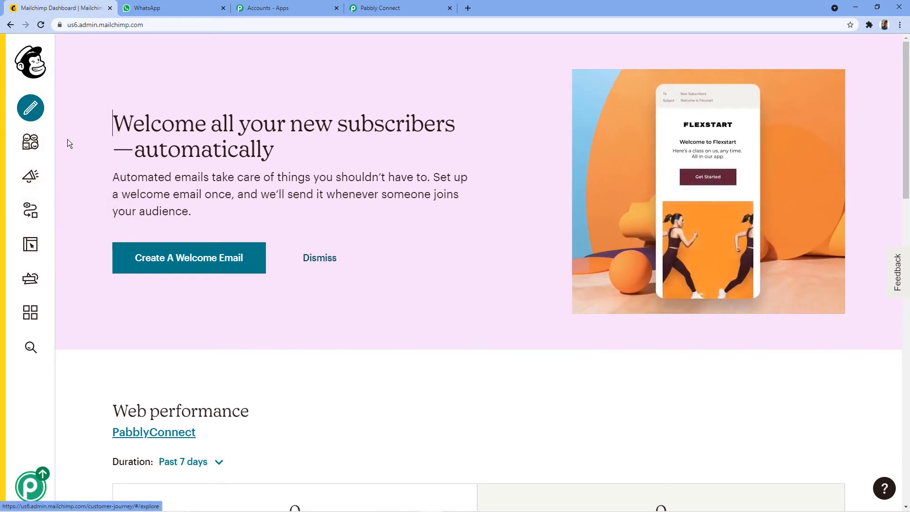
click(34, 145)
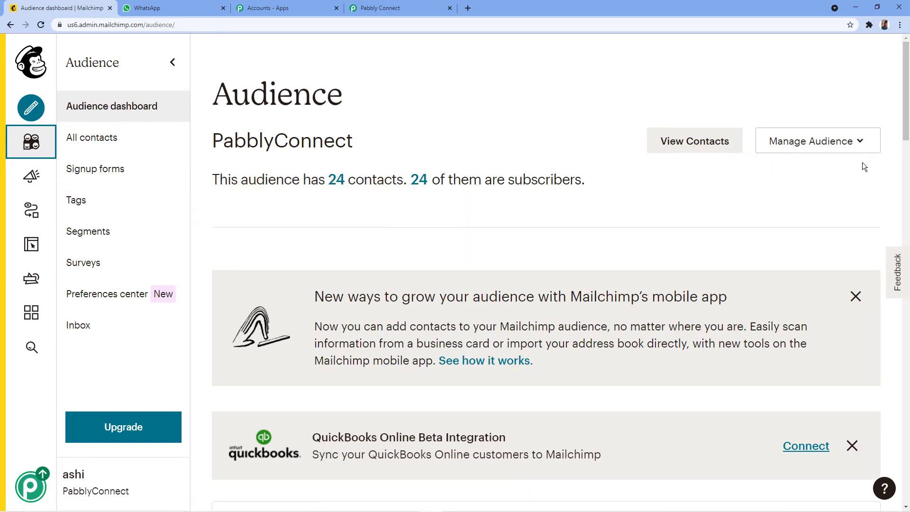
click(861, 147)
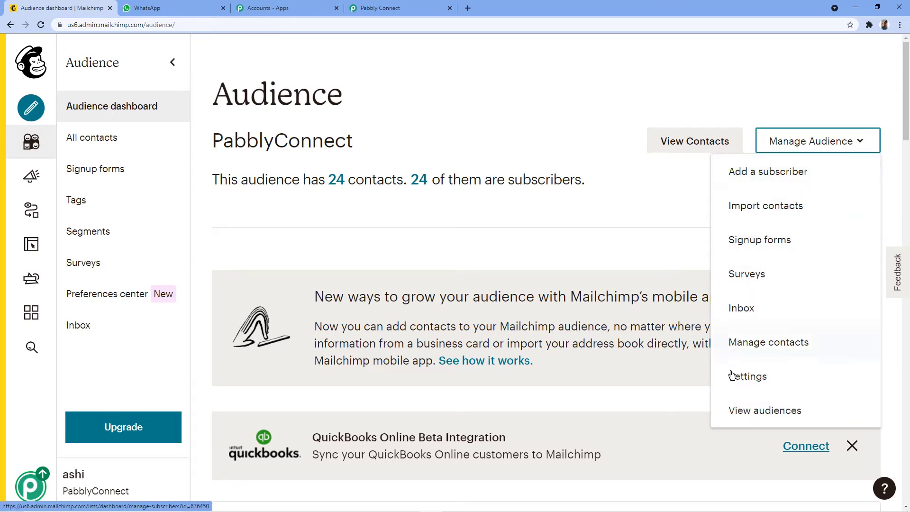
click(755, 379)
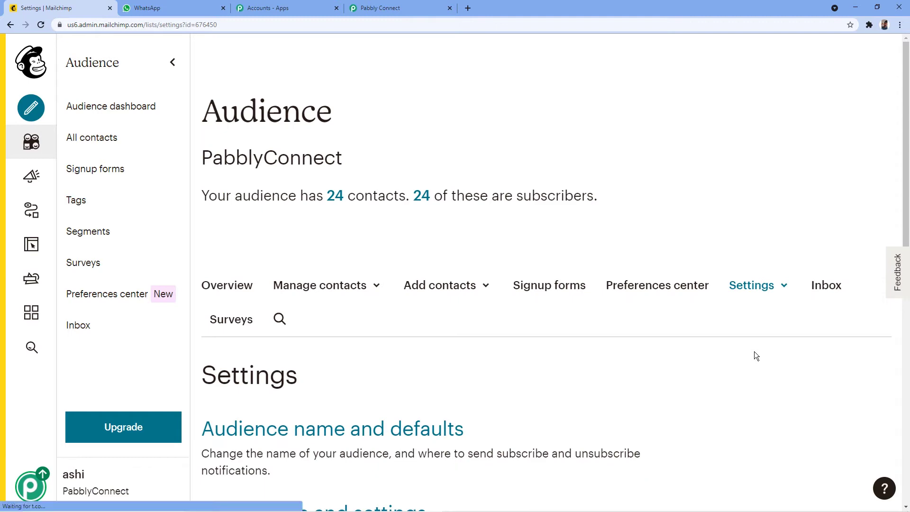
scroll(664, 293, down, 1)
scroll(664, 294, down, 10)
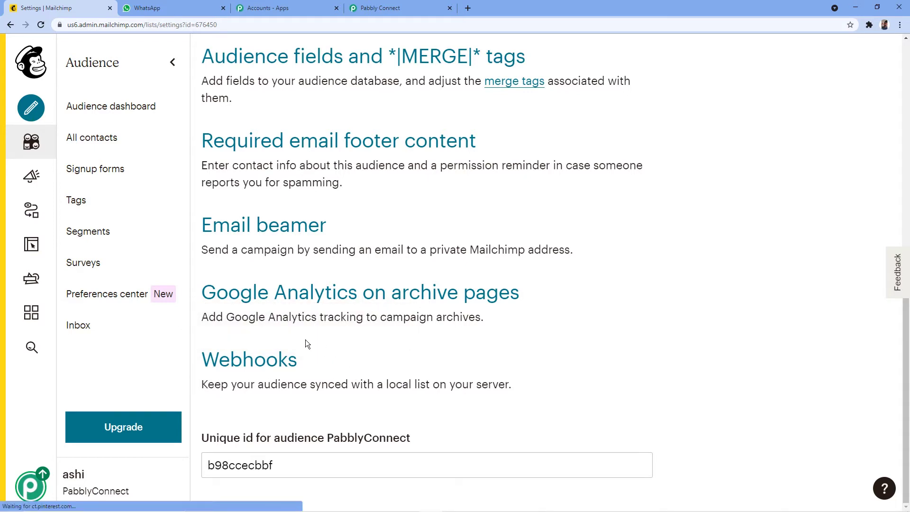
click(230, 374)
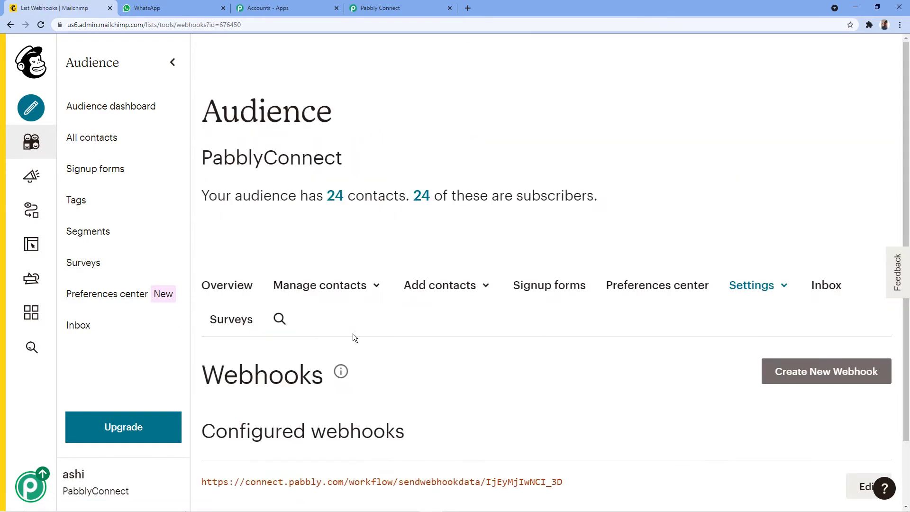
scroll(483, 247, down, 2)
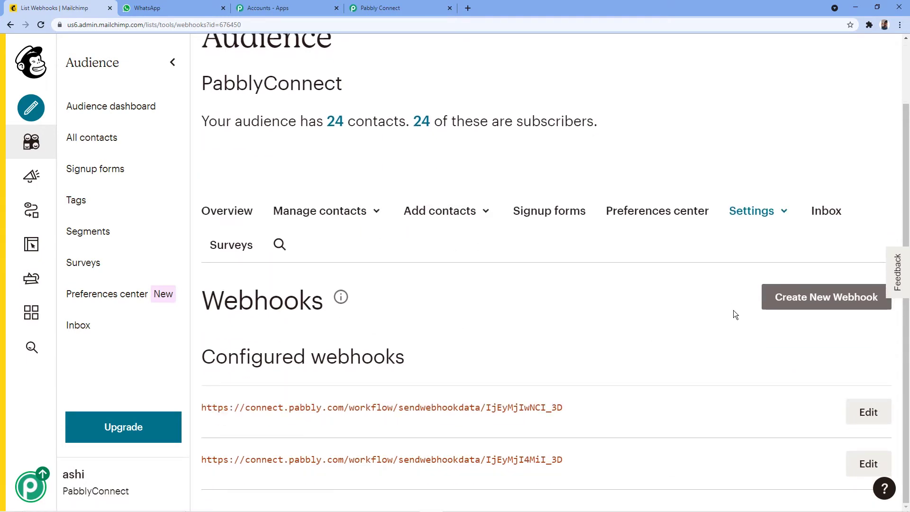
click(805, 297)
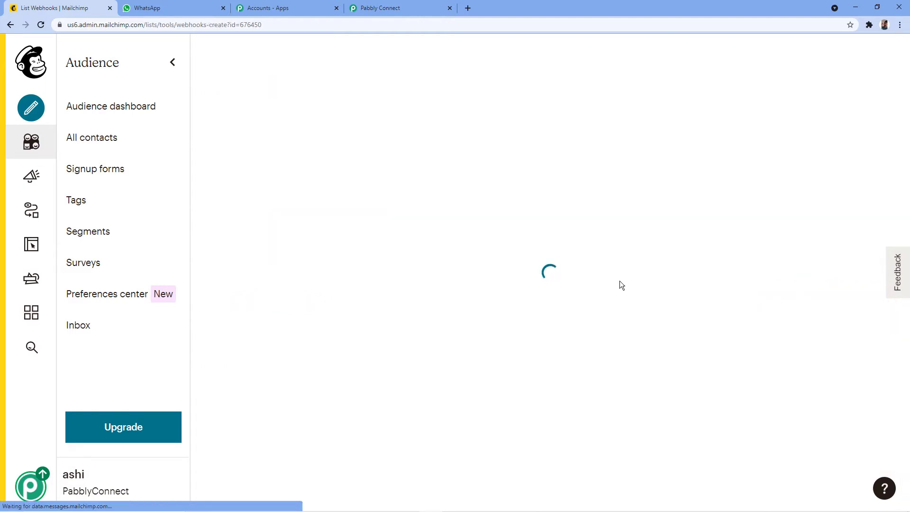
scroll(530, 331, down, 5)
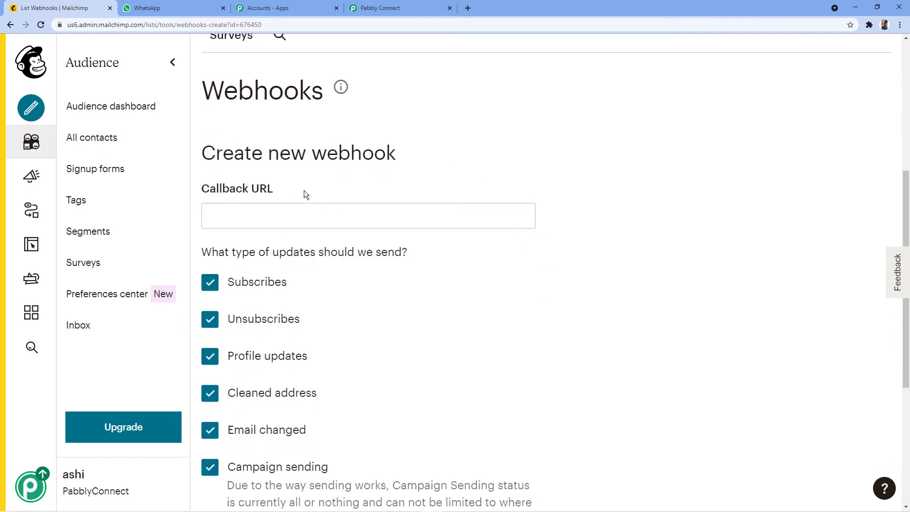
Copy the trigger's webhook URL from Pabbly Connect and paste it as the Callback URL of the new Mailchimp webhook
click(405, 6)
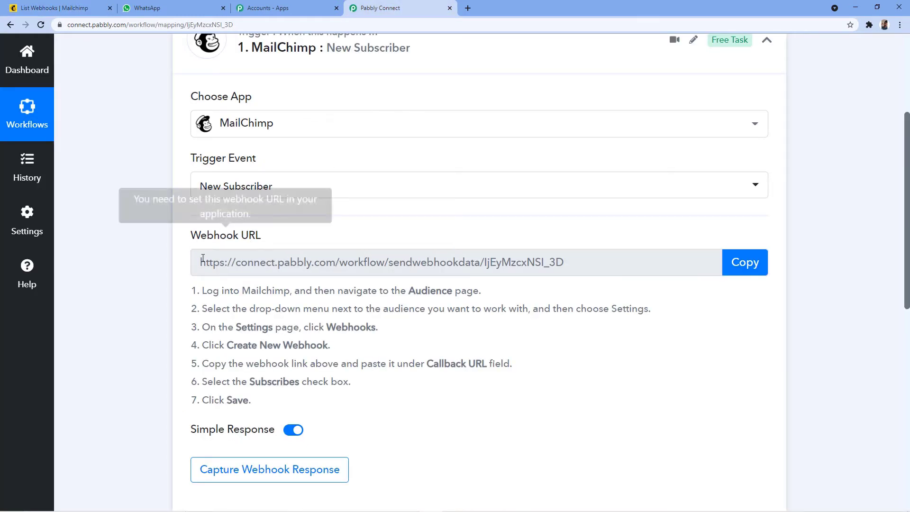
click(753, 263)
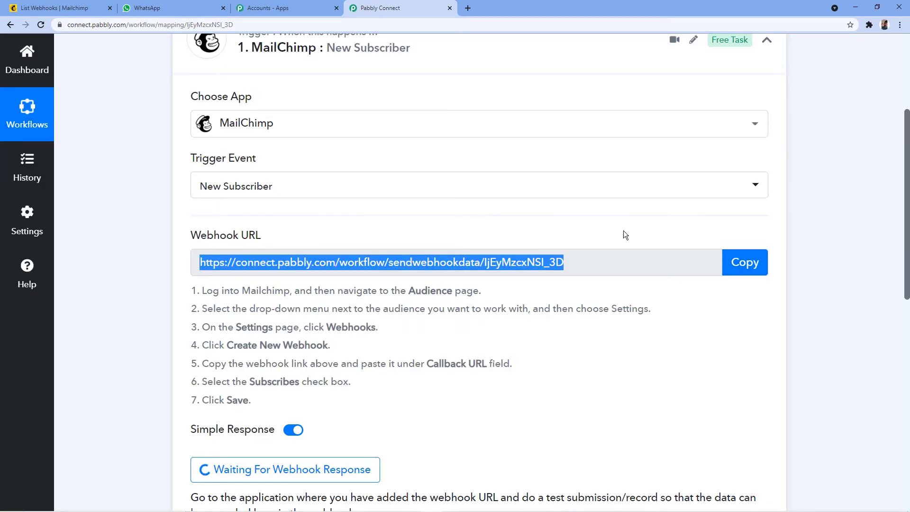
click(61, 8)
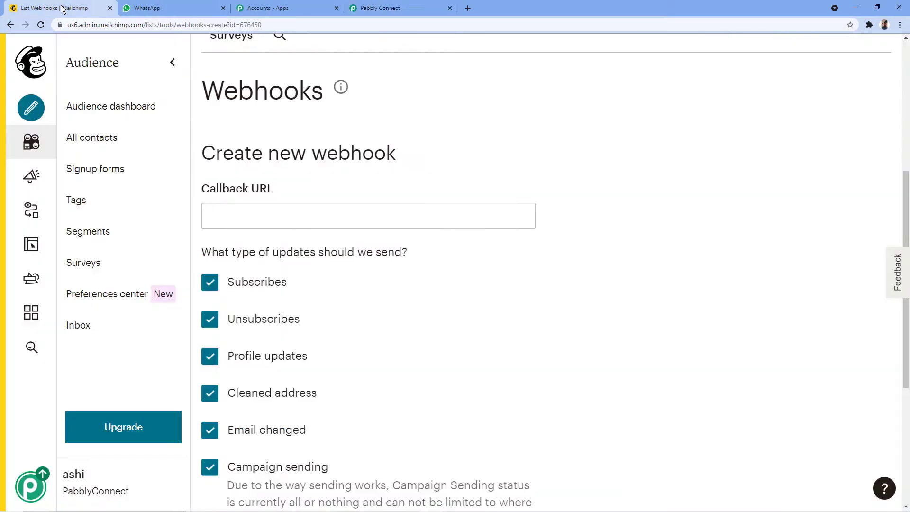
click(217, 217)
right_click(217, 216)
click(240, 288)
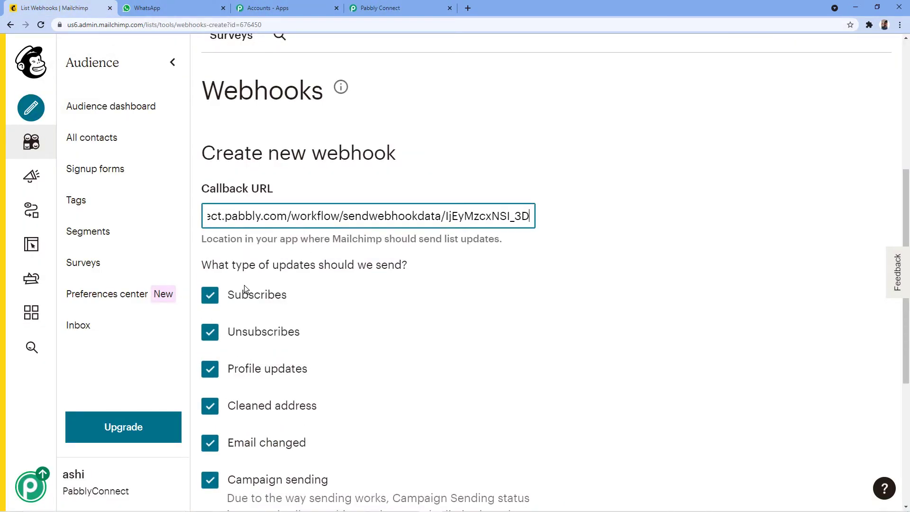
click(420, 166)
Disable the Unsubscribes, Profile updates, Cleaned address, Email changed and Campaign sending updates, leaving only Subscribes, and save the webhook
scroll(417, 177, down, 4)
scroll(422, 153, up, 2)
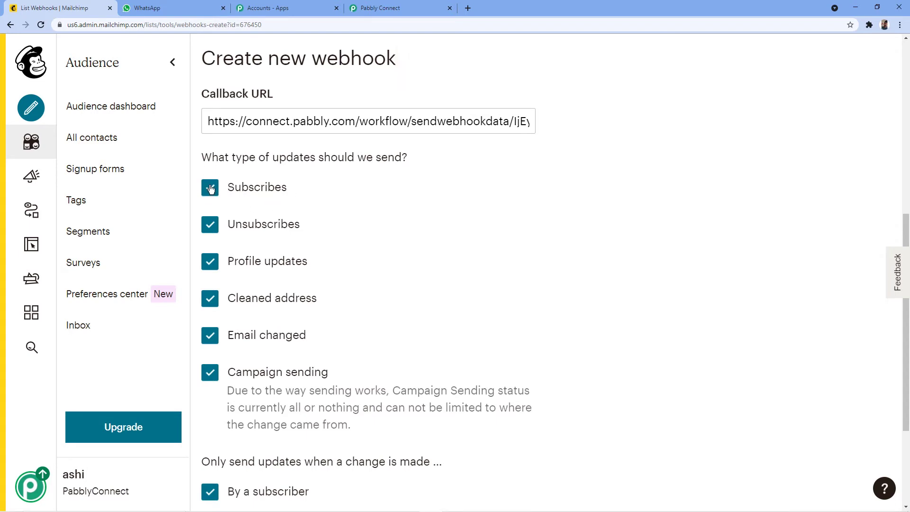
click(210, 224)
click(210, 261)
click(210, 298)
click(210, 335)
click(211, 373)
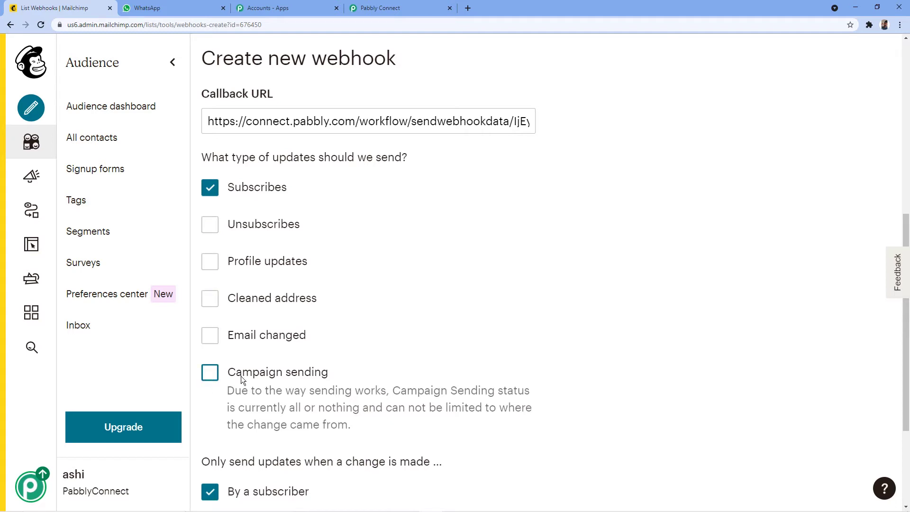
scroll(459, 196, down, 2)
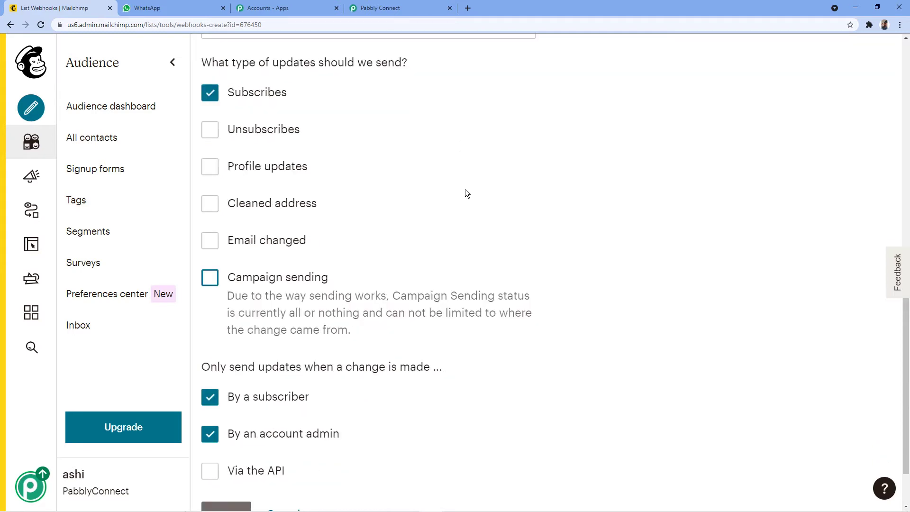
scroll(465, 189, down, 1)
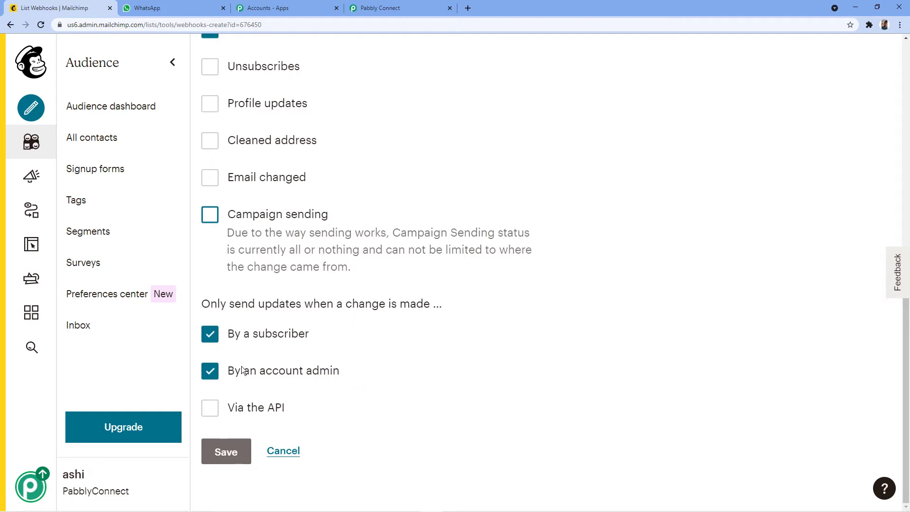
click(227, 453)
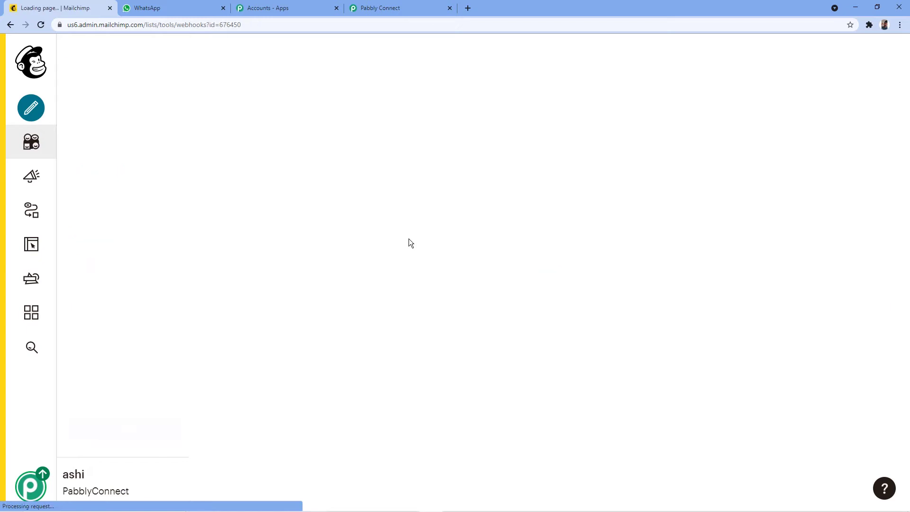
Open the form for adding a subscriber to the PabblyConnect audience and look through its fields
scroll(455, 227, down, 3)
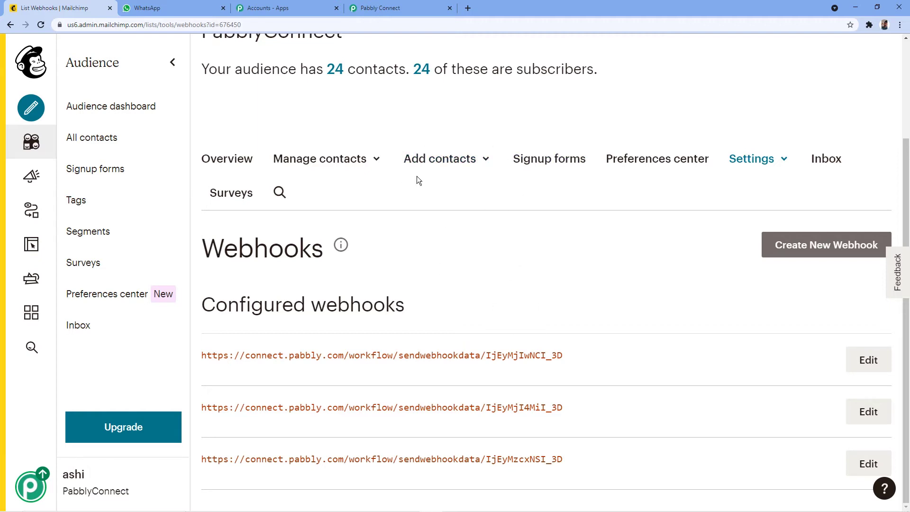
click(489, 163)
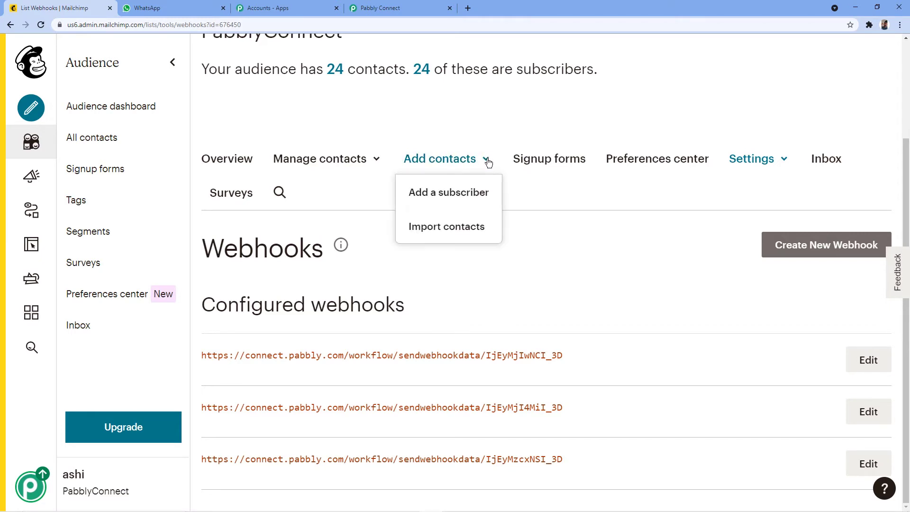
click(451, 193)
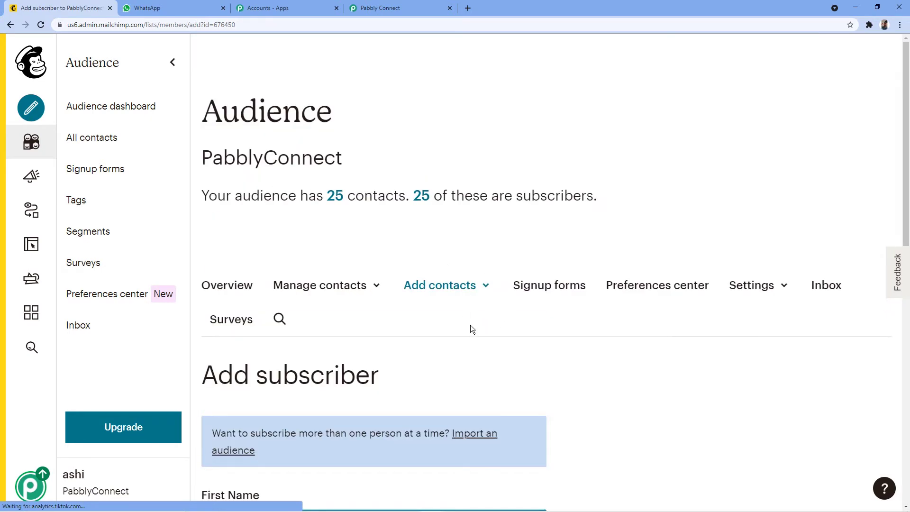
scroll(439, 335, down, 4)
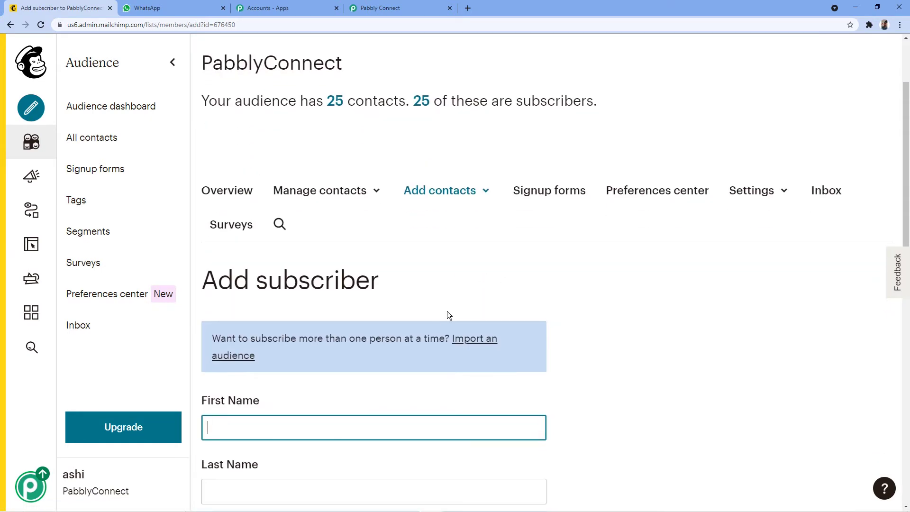
scroll(535, 277, down, 2)
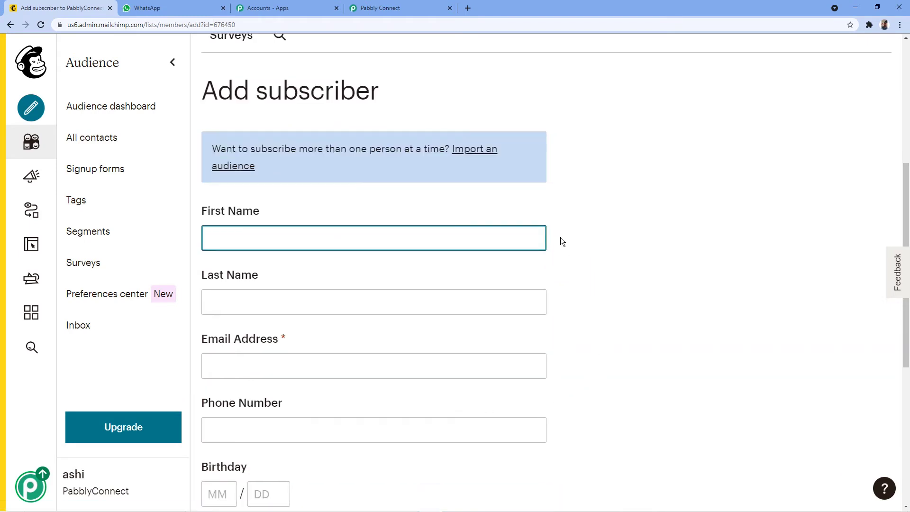
scroll(589, 337, down, 7)
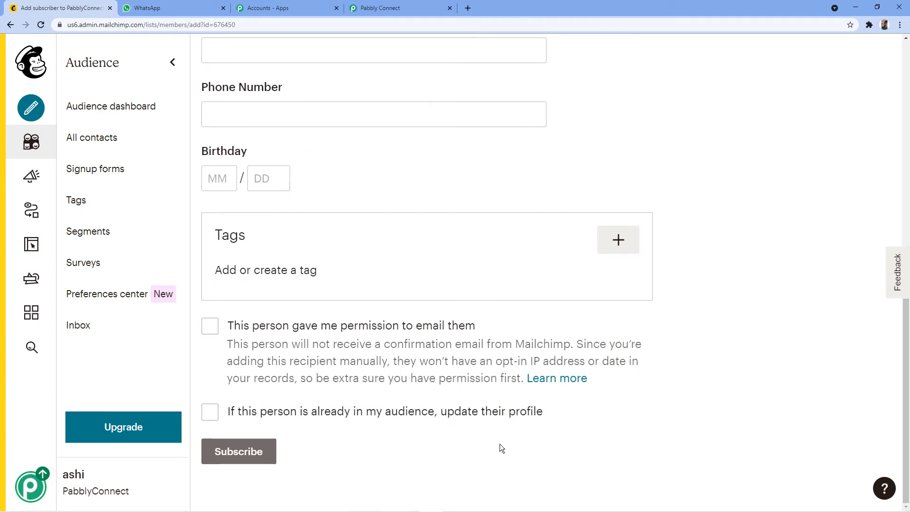
Check the waiting Pabbly Connect trigger, return to Mailchimp, fill in the test subscriber's details, enable email permission and profile update, and subscribe them
click(433, 8)
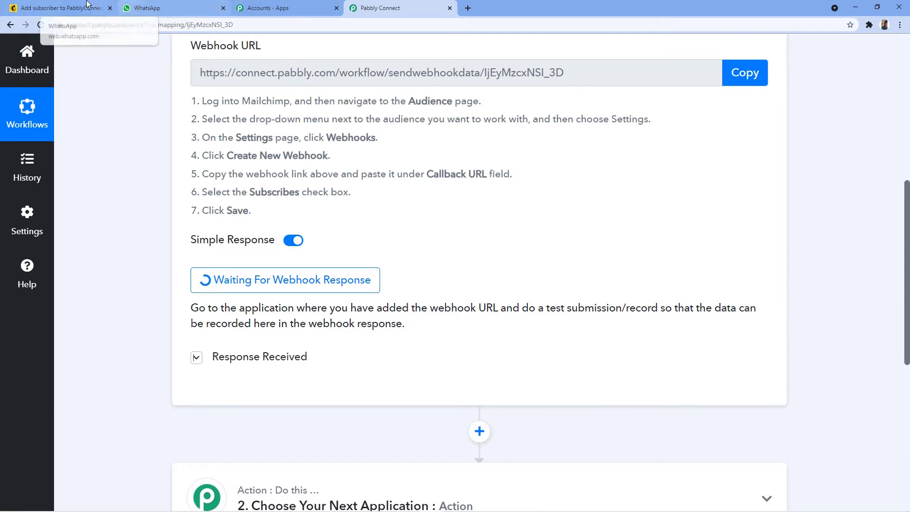
click(57, 8)
scroll(427, 218, up, 5)
scroll(425, 221, up, 2)
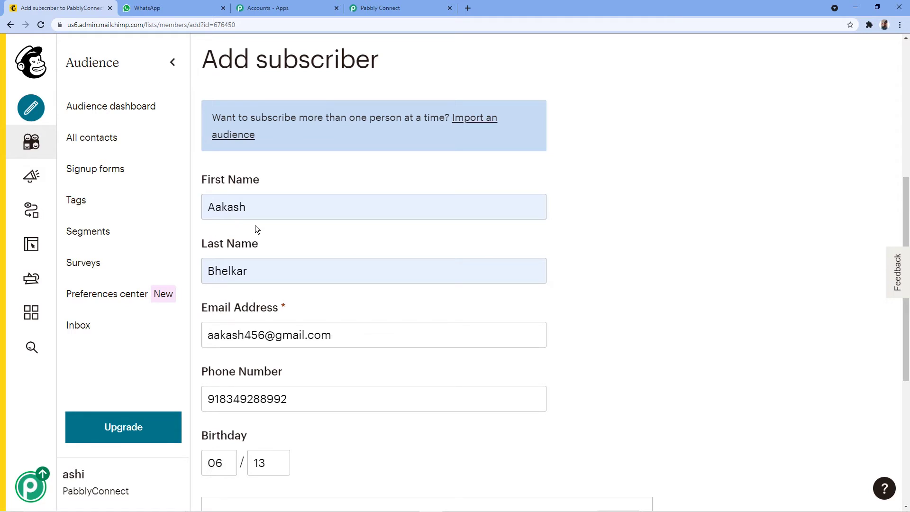
scroll(231, 272, down, 2)
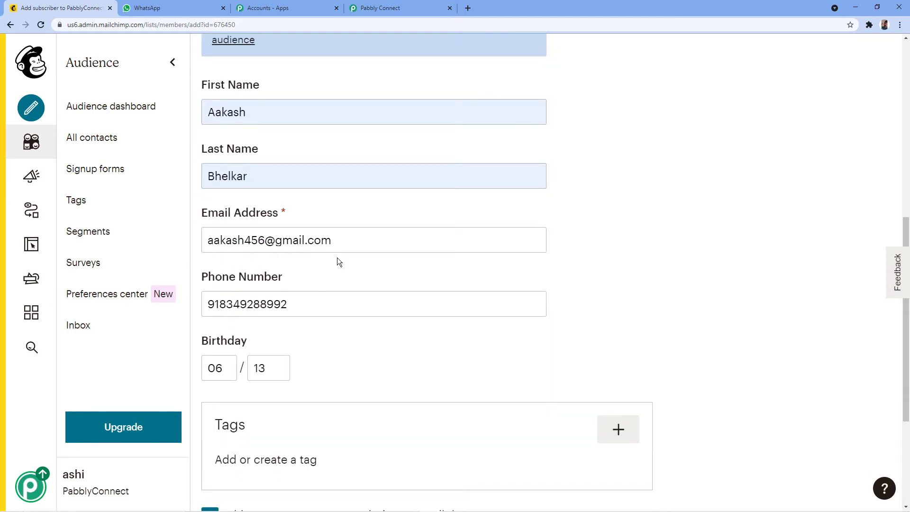
scroll(339, 262, down, 2)
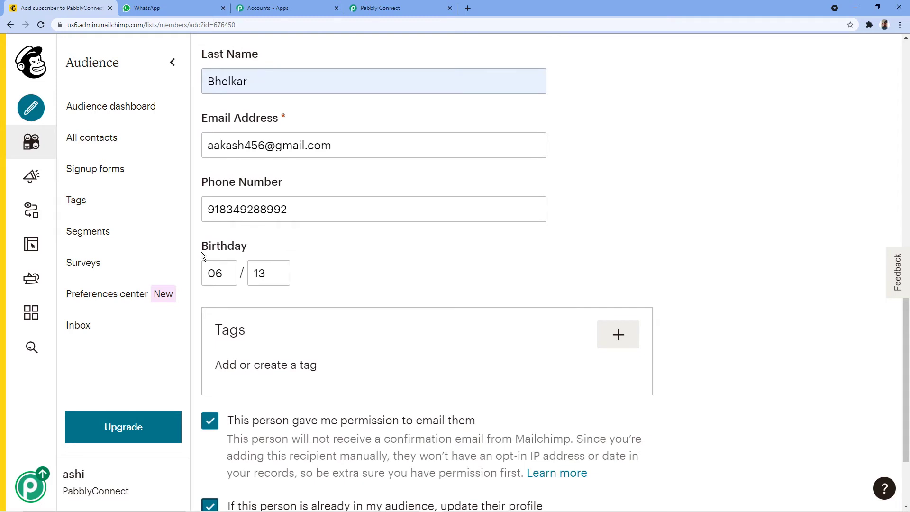
scroll(349, 287, down, 2)
scroll(555, 167, up, 5)
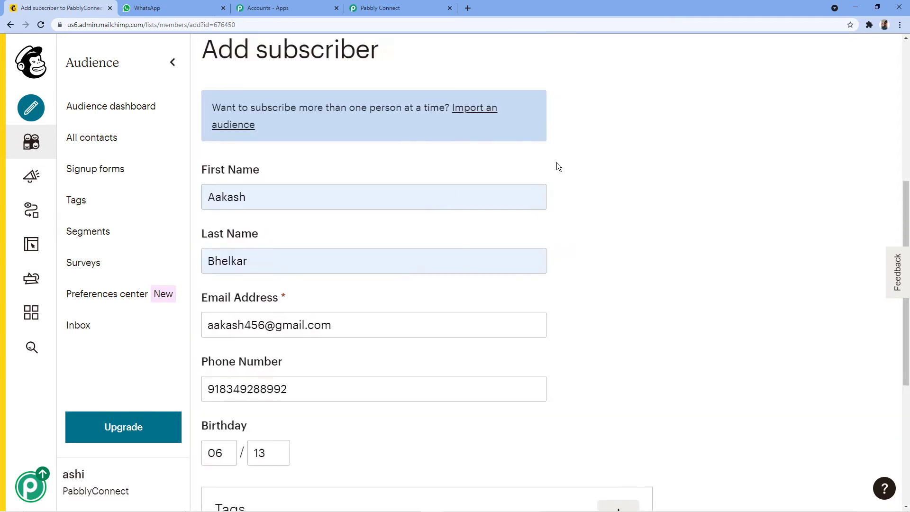
scroll(559, 161, down, 5)
click(241, 462)
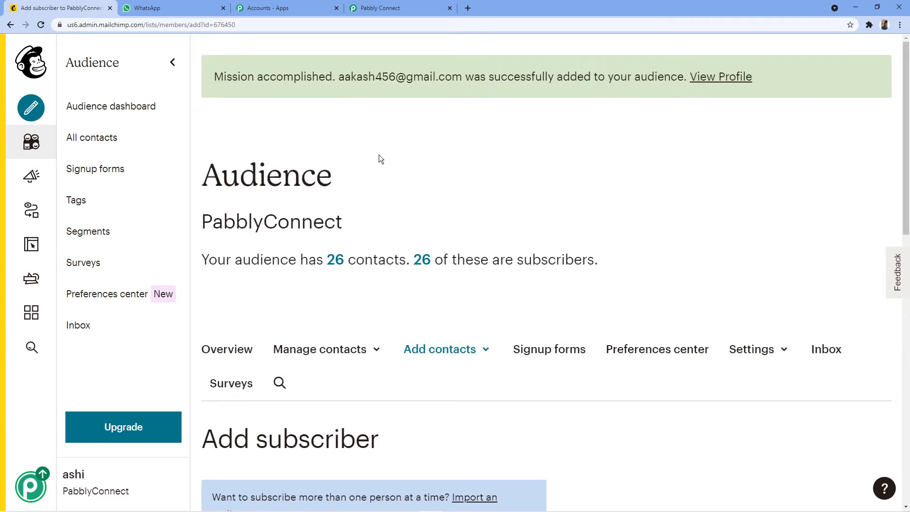
Switch to Pabbly Connect and check the subscriber's email, name and phone fields in the captured webhook response against the Mailchimp entry
scroll(381, 244, down, 2)
scroll(385, 245, up, 2)
click(379, 8)
scroll(394, 239, down, 4)
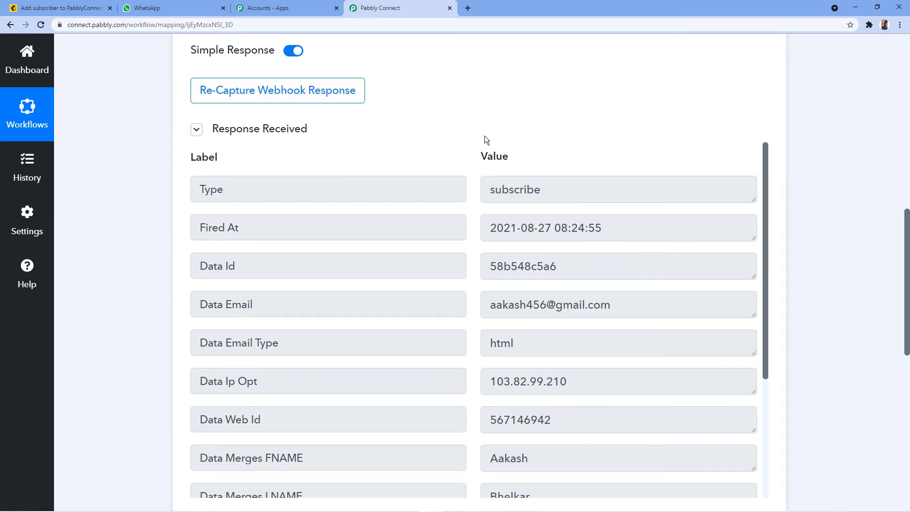
scroll(467, 137, down, 2)
drag(490, 210, 615, 212)
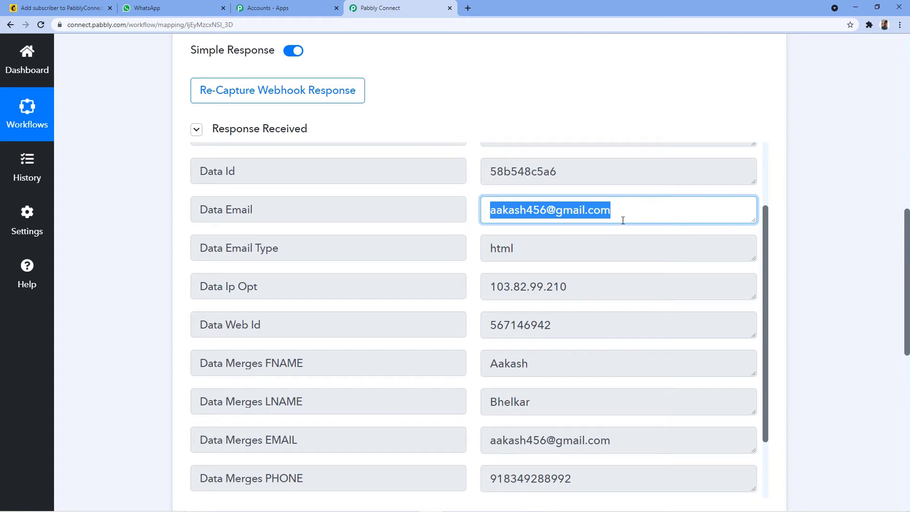
scroll(545, 99, down, 2)
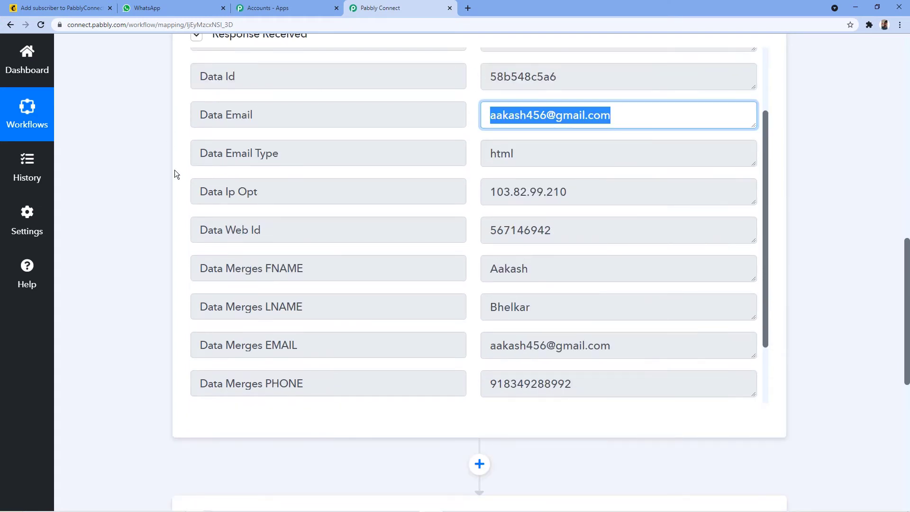
click(46, 4)
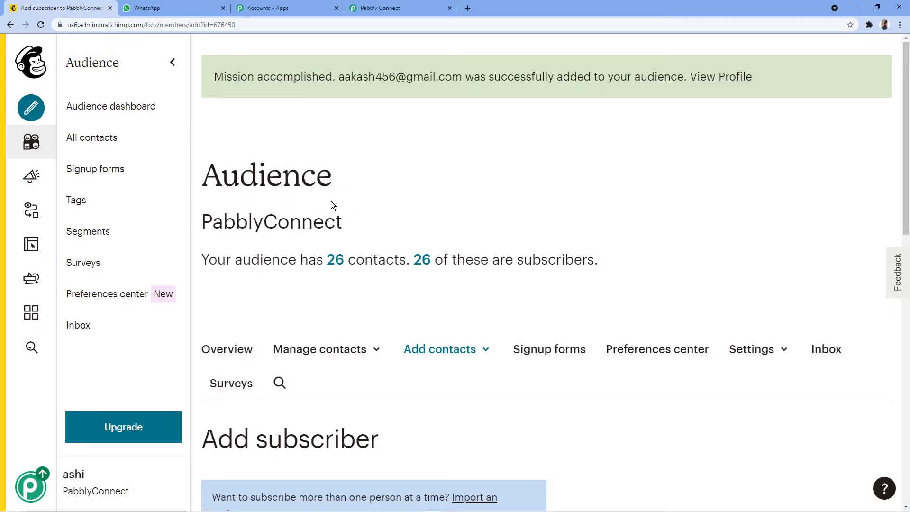
click(379, 8)
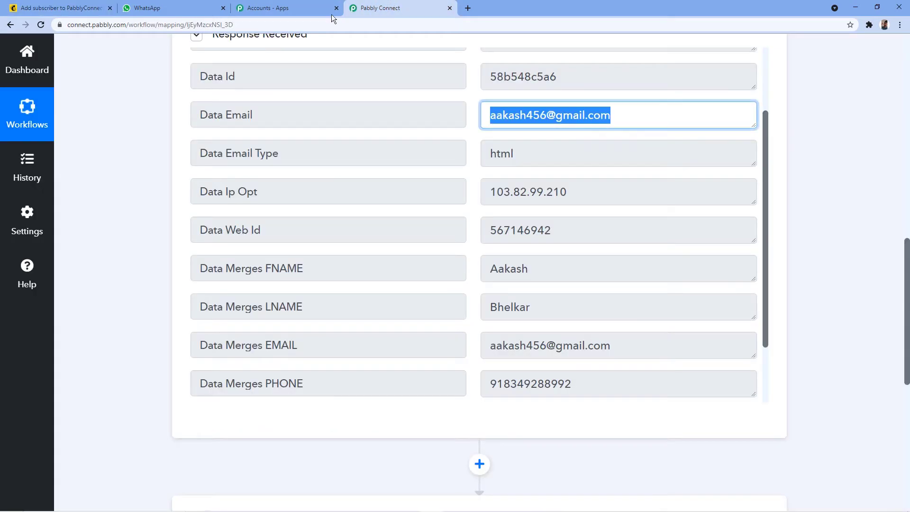
scroll(552, 177, down, 2)
click(552, 179)
click(539, 227)
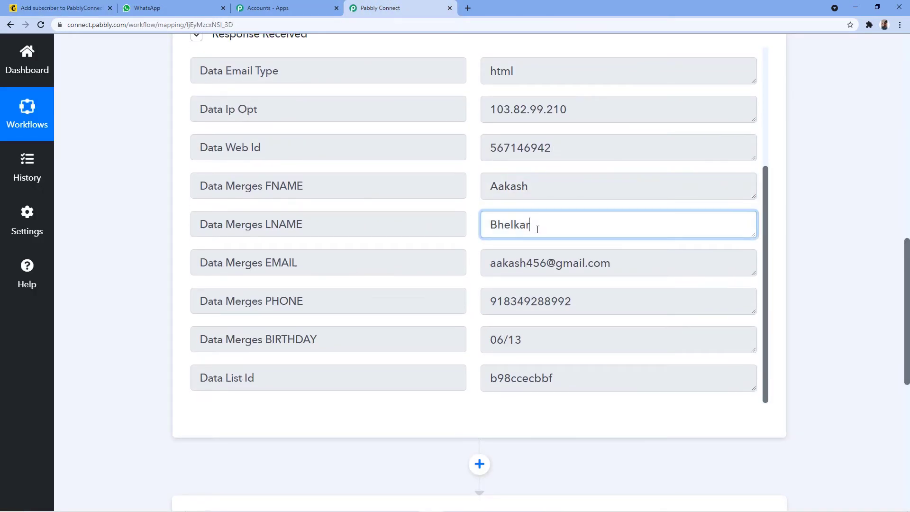
scroll(540, 222, down, 2)
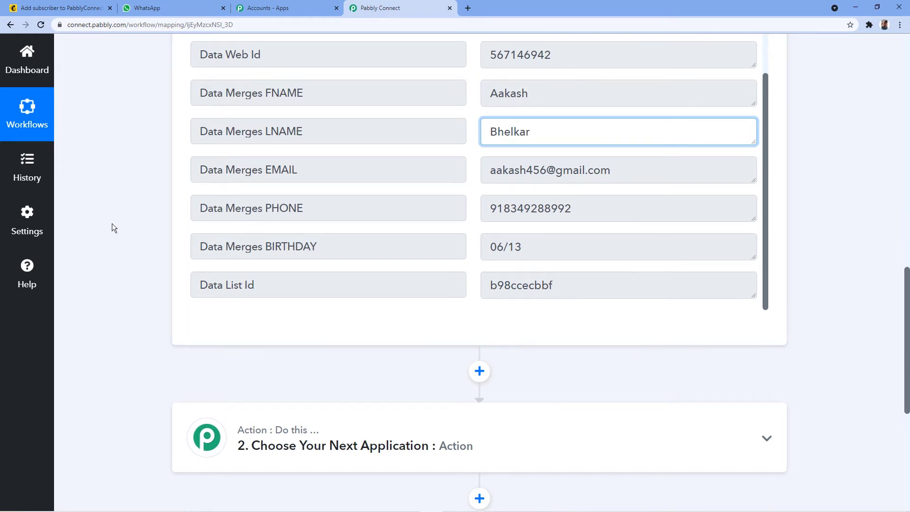
scroll(112, 223, up, 2)
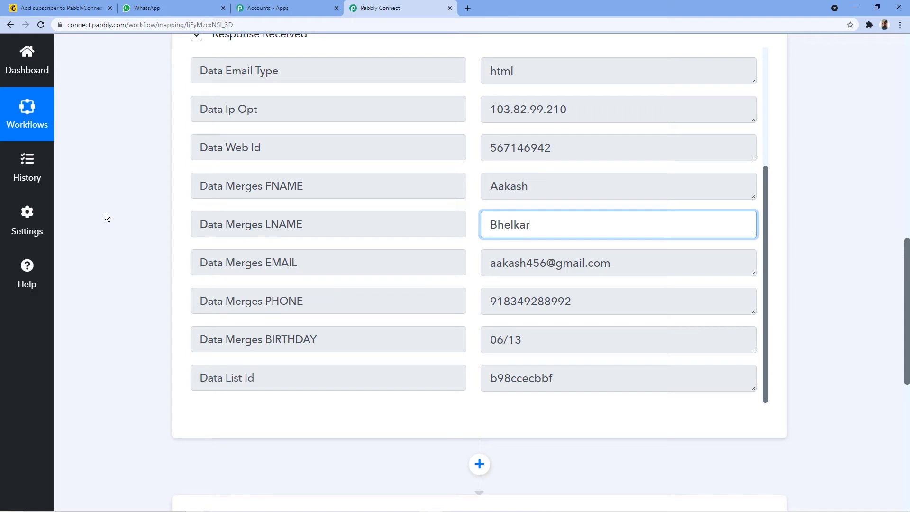
scroll(105, 216, down, 4)
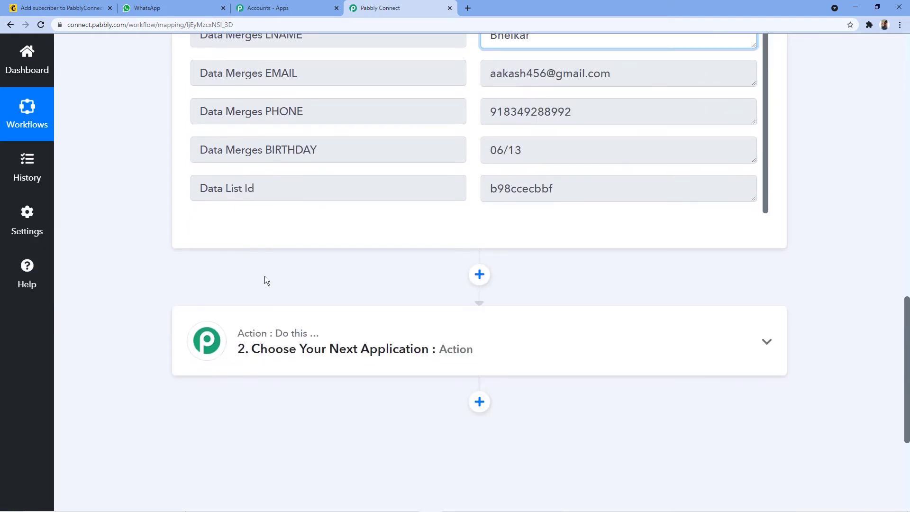
click(238, 269)
scroll(806, 246, up, 4)
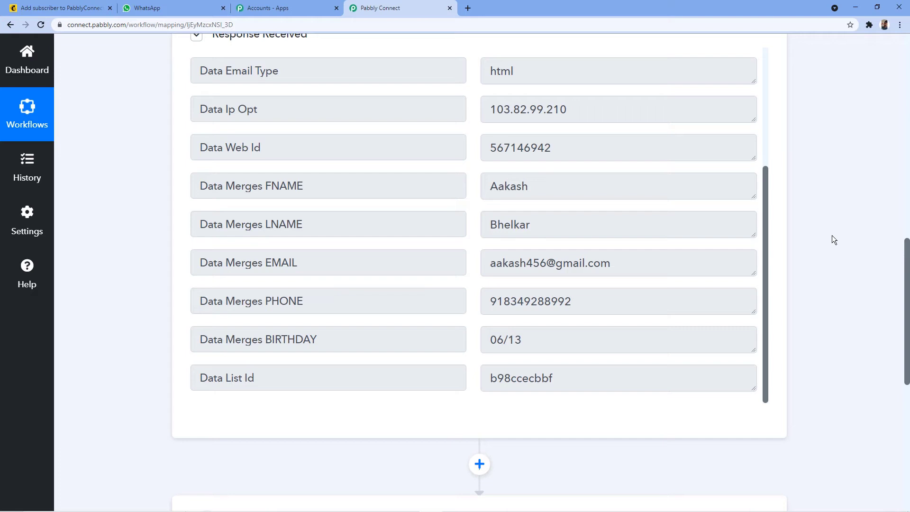
scroll(825, 237, down, 3)
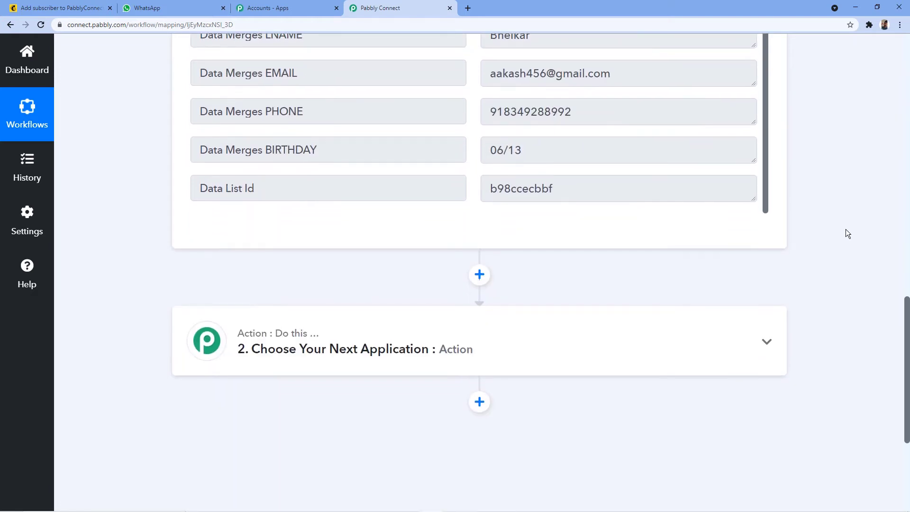
scroll(840, 245, up, 3)
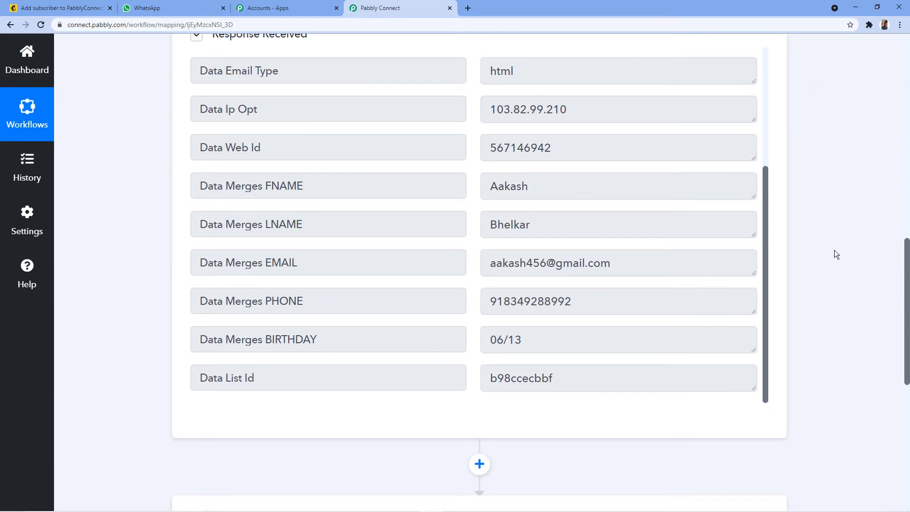
Search for WATI and choose it as the app for the workflow's second step, the action
scroll(840, 247, down, 6)
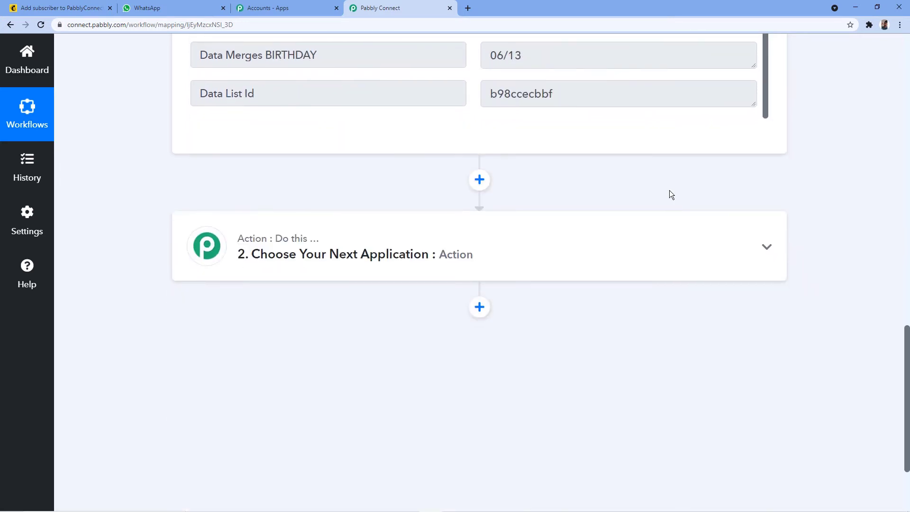
click(279, 254)
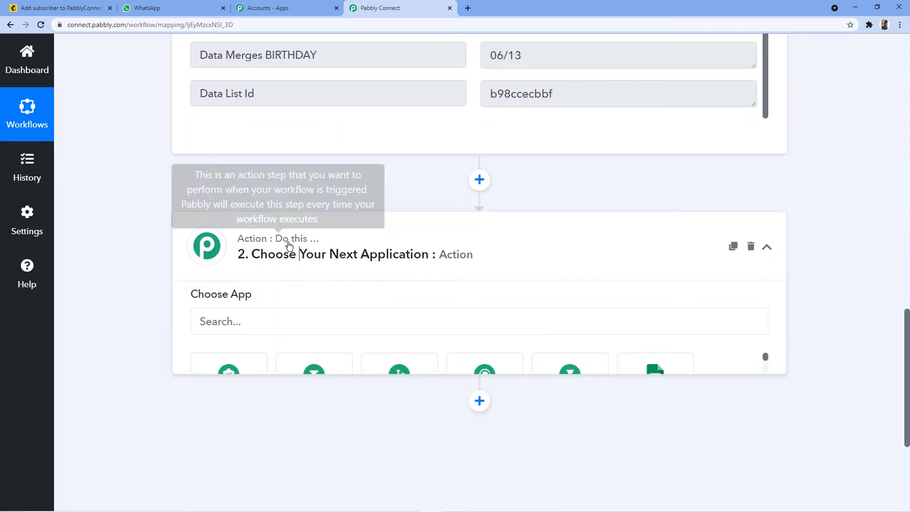
click(244, 326)
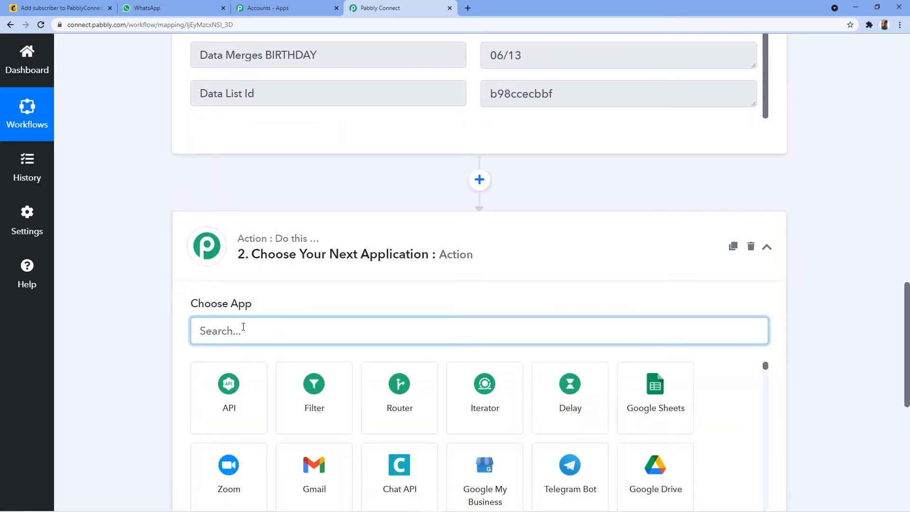
text(WATI)
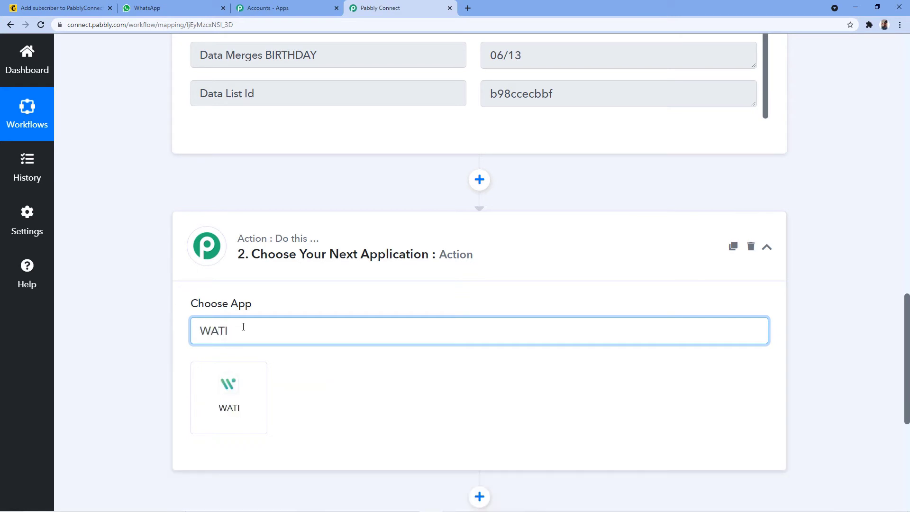
click(252, 392)
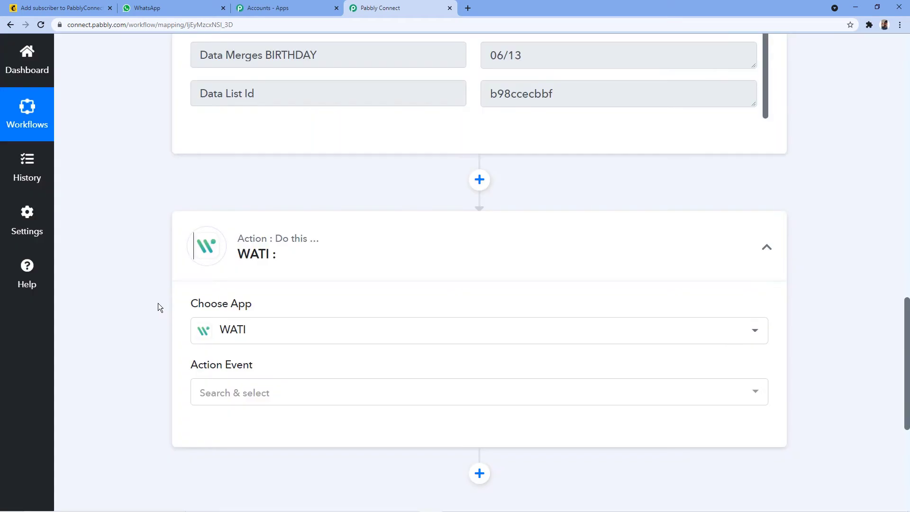
Set the WATI action event to Send Template Message
scroll(157, 304, down, 2)
click(215, 297)
scroll(176, 303, down, 2)
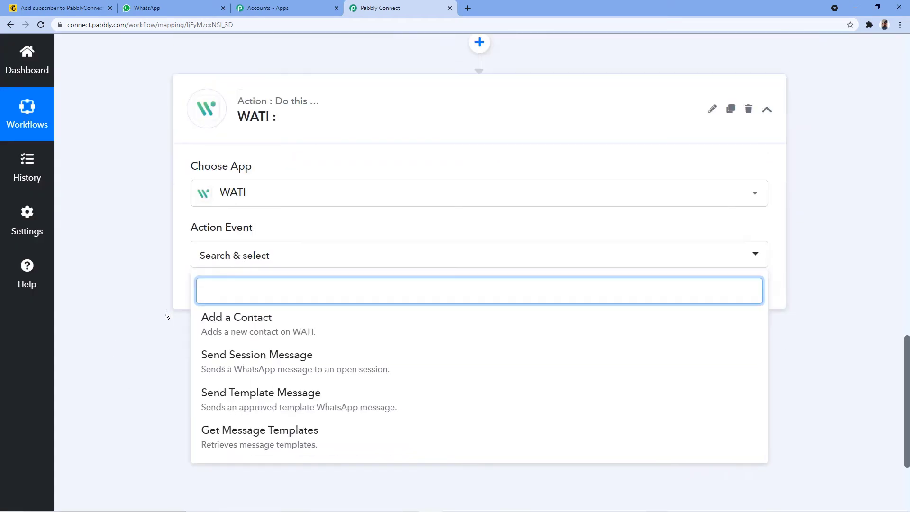
click(247, 353)
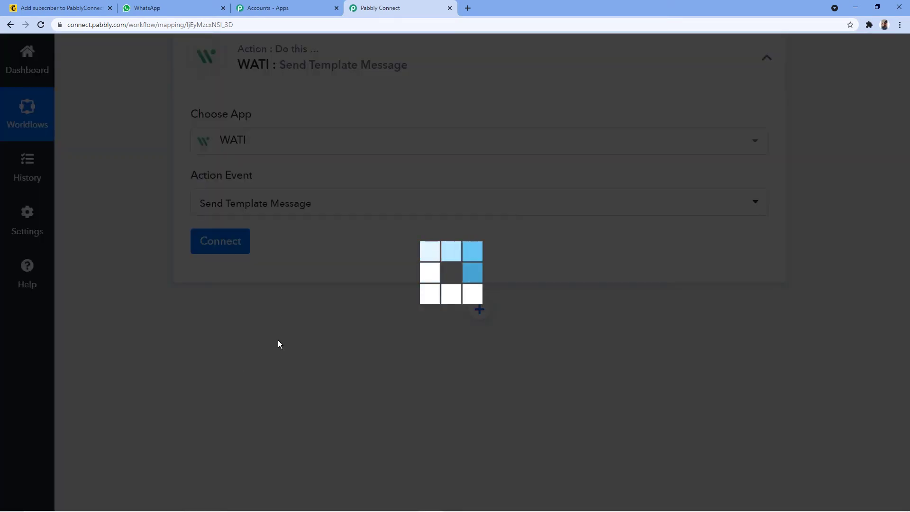
Start connecting the WATI account for the action and choose to add a new connection
click(239, 248)
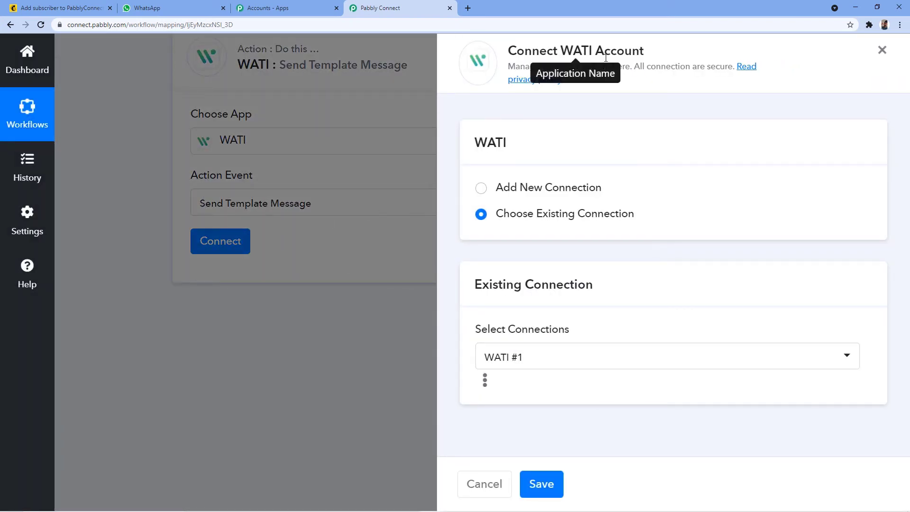
click(481, 188)
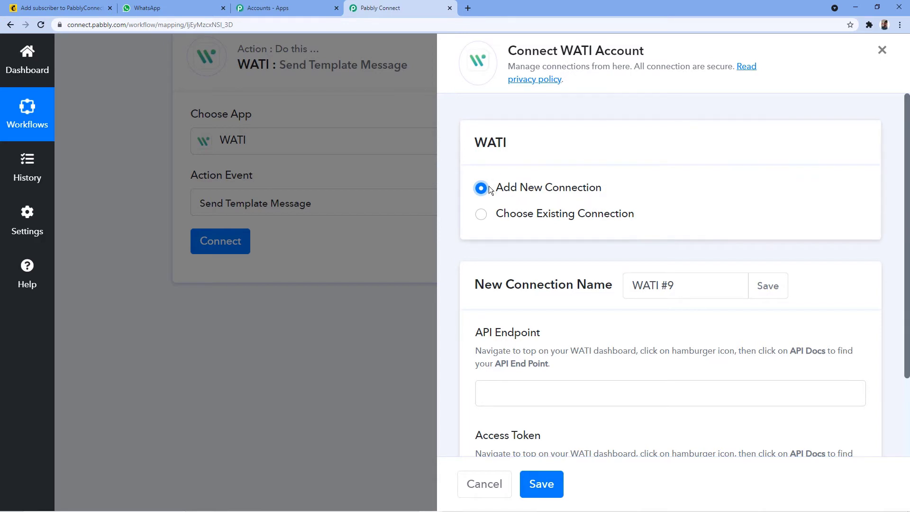
scroll(493, 192, down, 2)
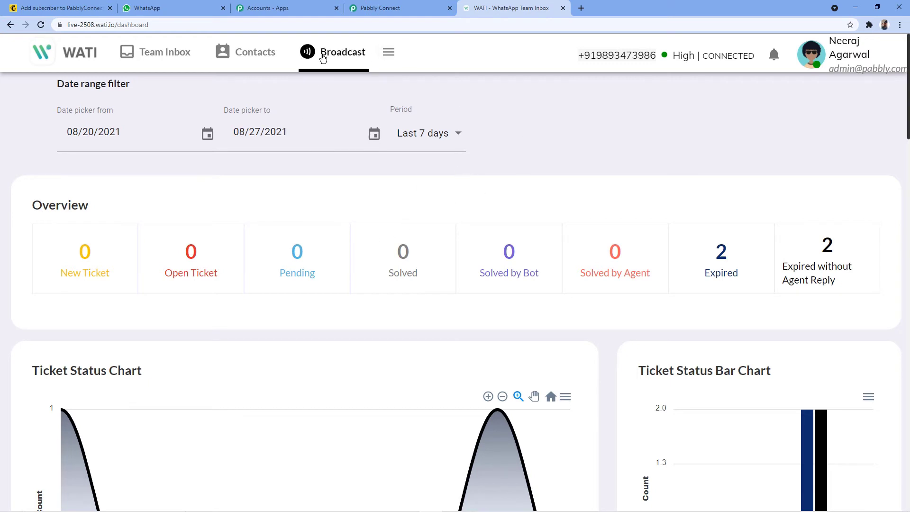
Open WATI's API Docs page, and check in Pabbly Connect which credentials the new WATI connection requires
click(389, 53)
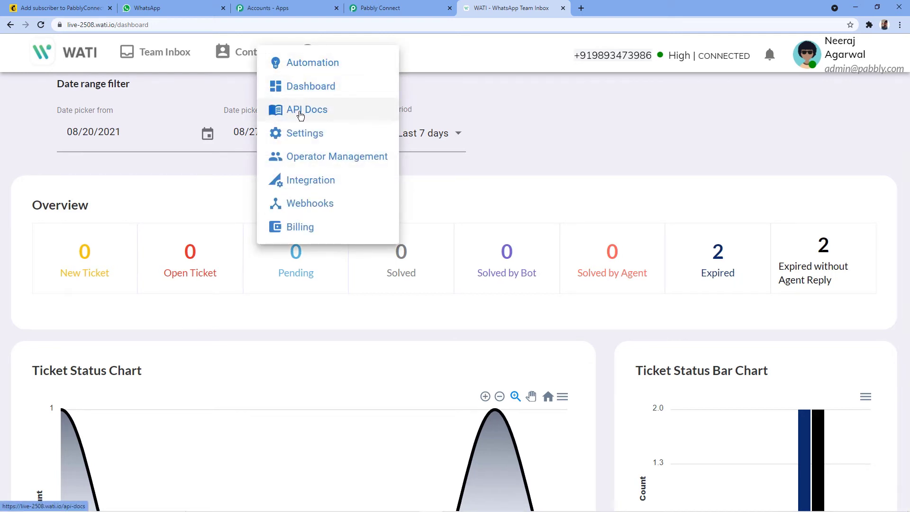
click(312, 112)
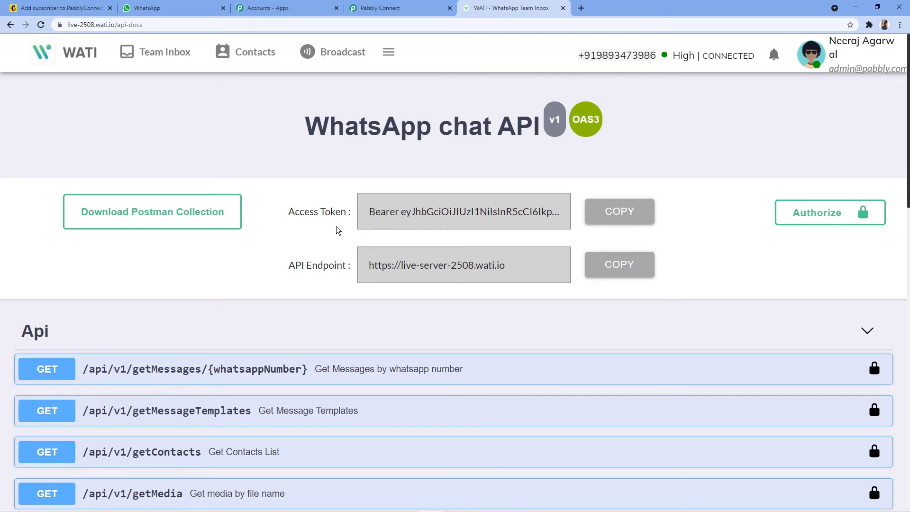
click(409, 6)
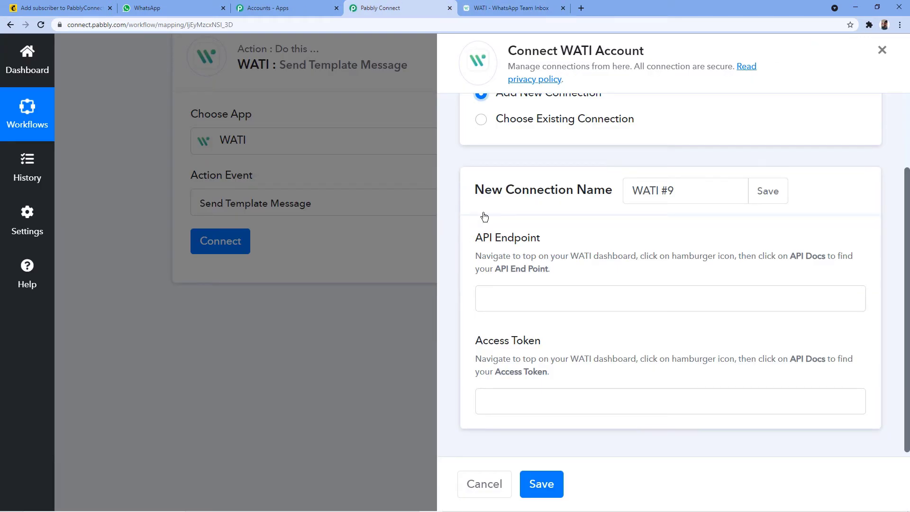
Copy the access token from WATI's API Docs page and paste it into the new connection's Access Token field in Pabbly Connect
click(530, 7)
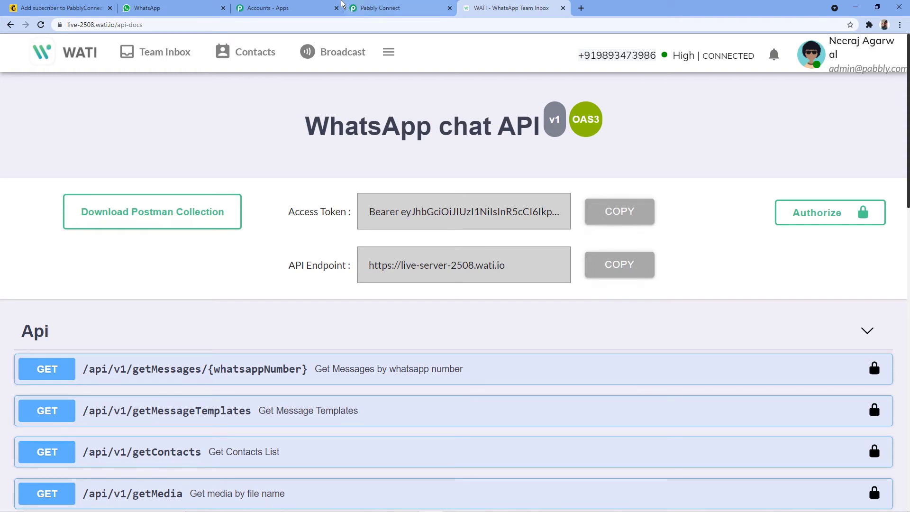
click(380, 8)
click(502, 400)
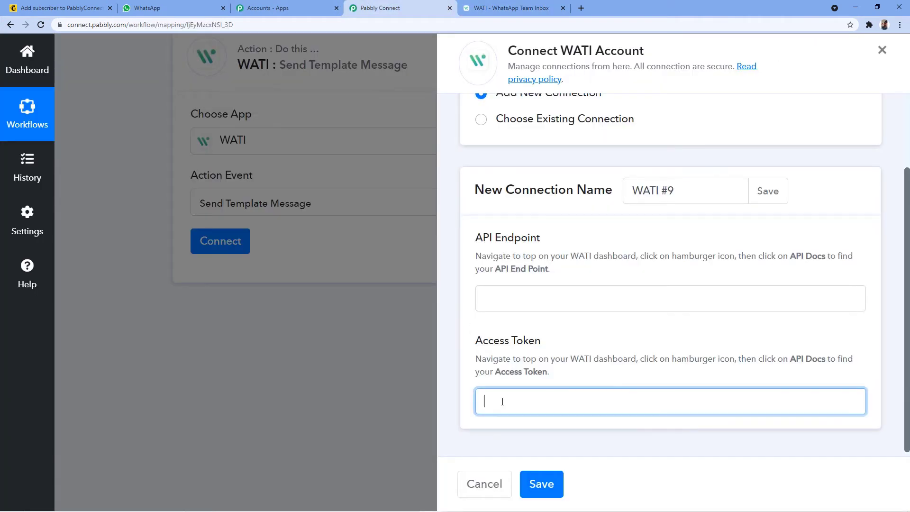
right_click(502, 402)
click(525, 326)
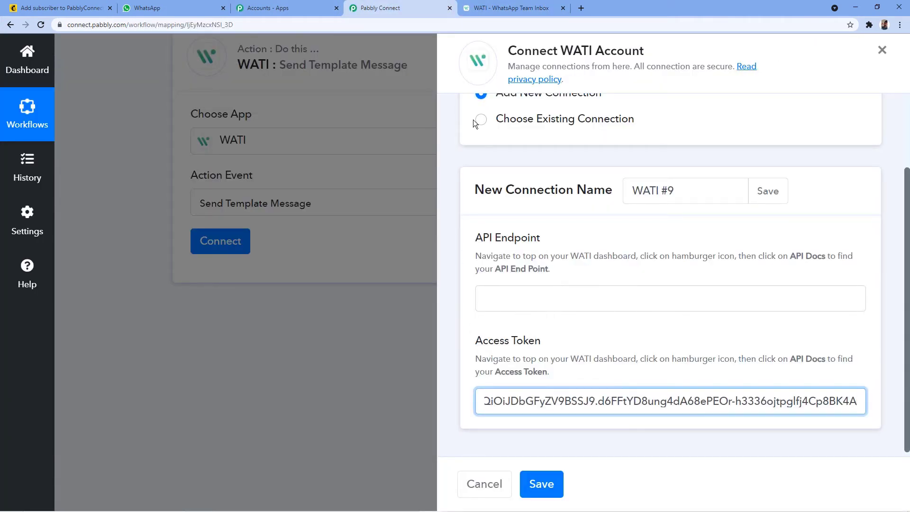
Copy the API endpoint from WATI into the new connection's API Endpoint field in Pabbly Connect and save the connection
click(507, 8)
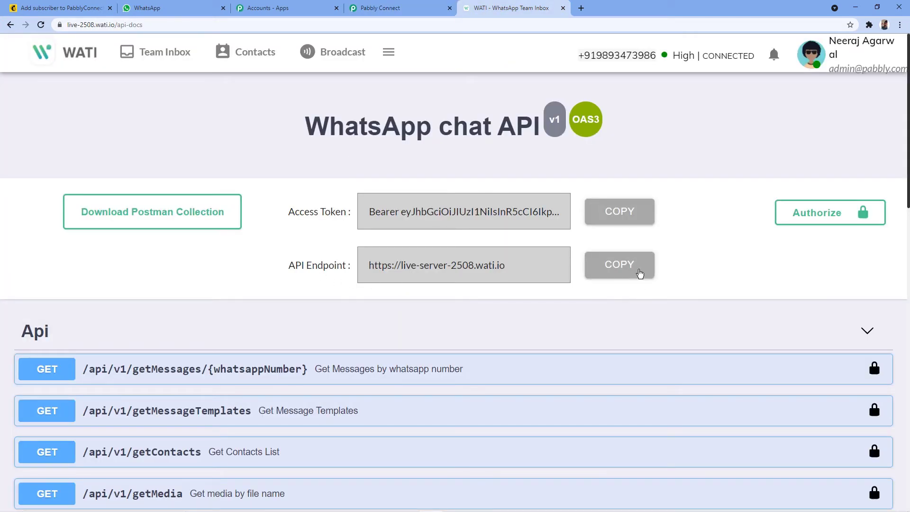
click(639, 273)
click(374, 8)
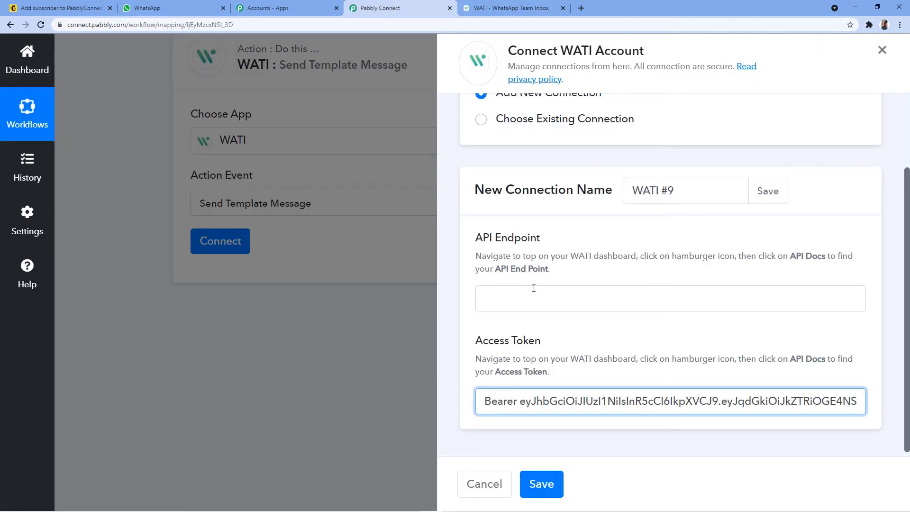
click(517, 298)
right_click(510, 297)
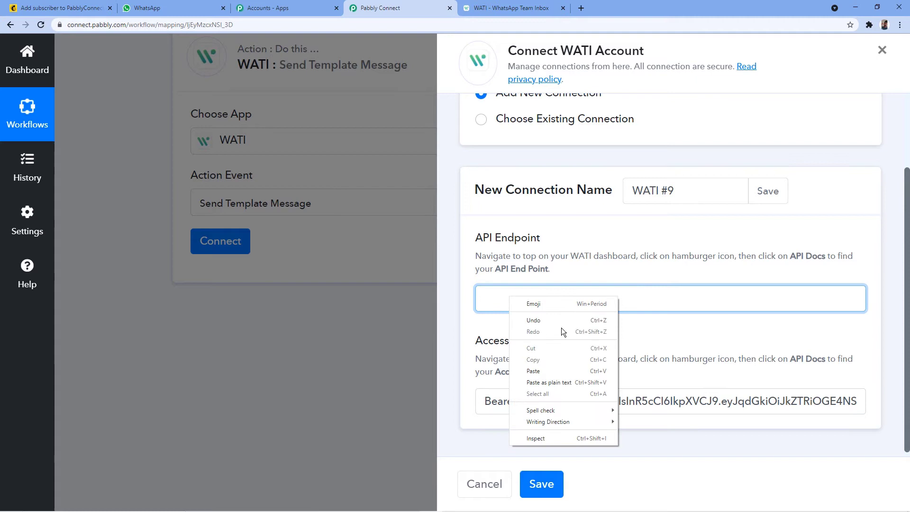
click(535, 372)
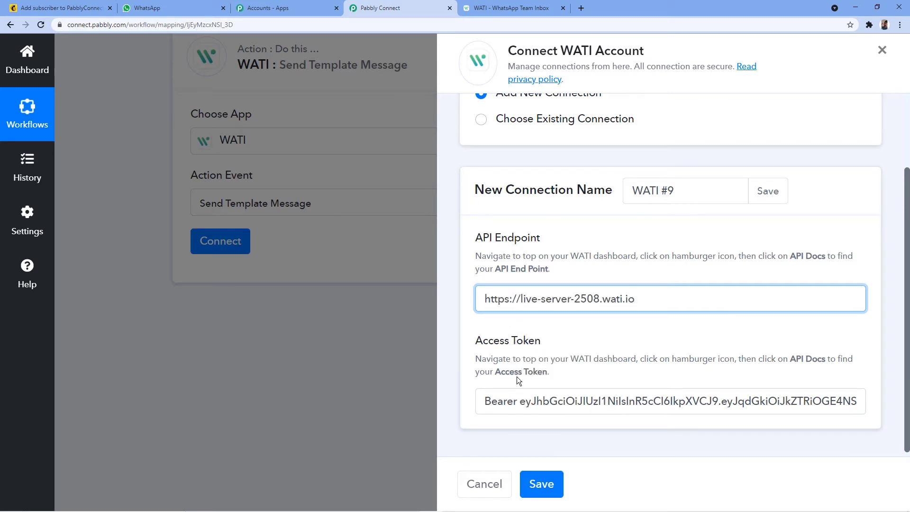
click(548, 490)
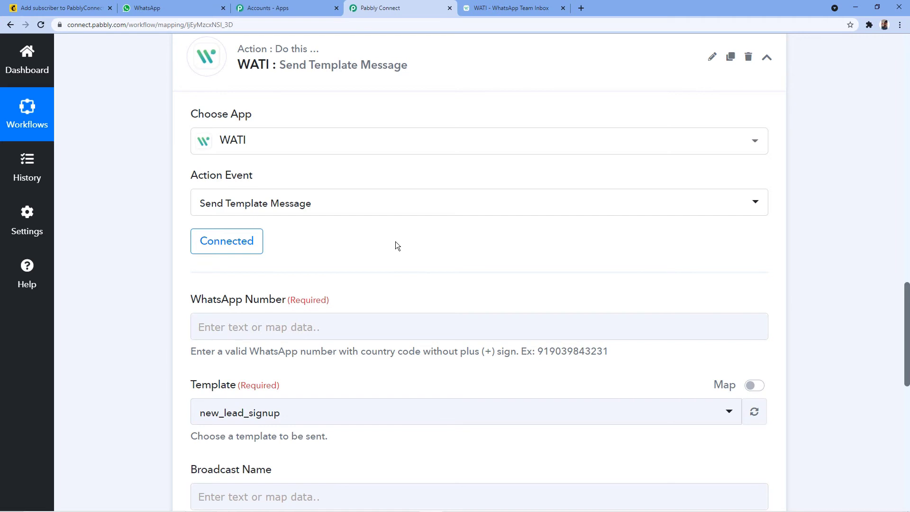
Map the WhatsApp Number field to the Data Merges PHONE value from the MailChimp New Subscriber step
scroll(397, 245, down, 2)
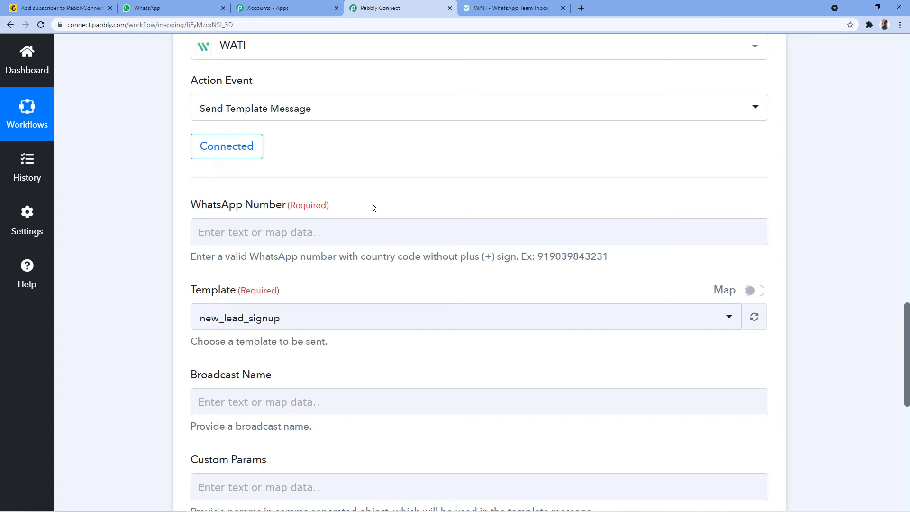
scroll(161, 201, up, 13)
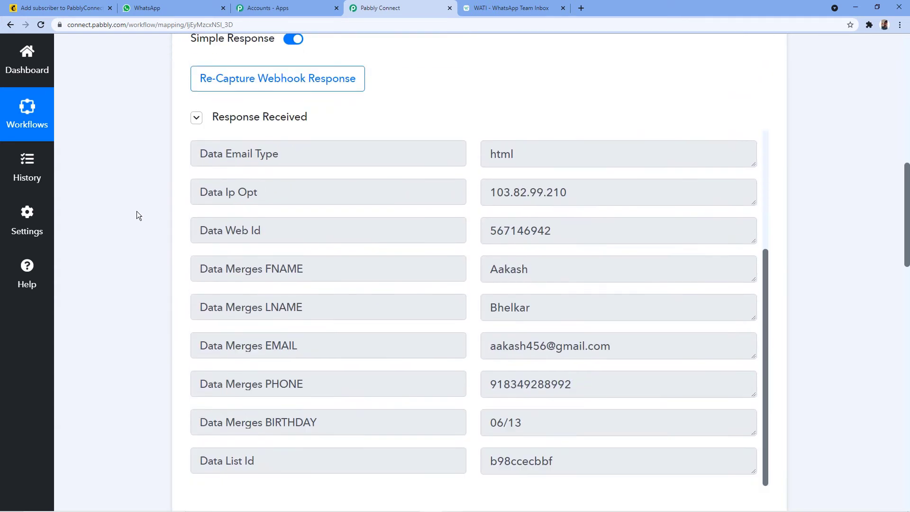
scroll(142, 209, down, 2)
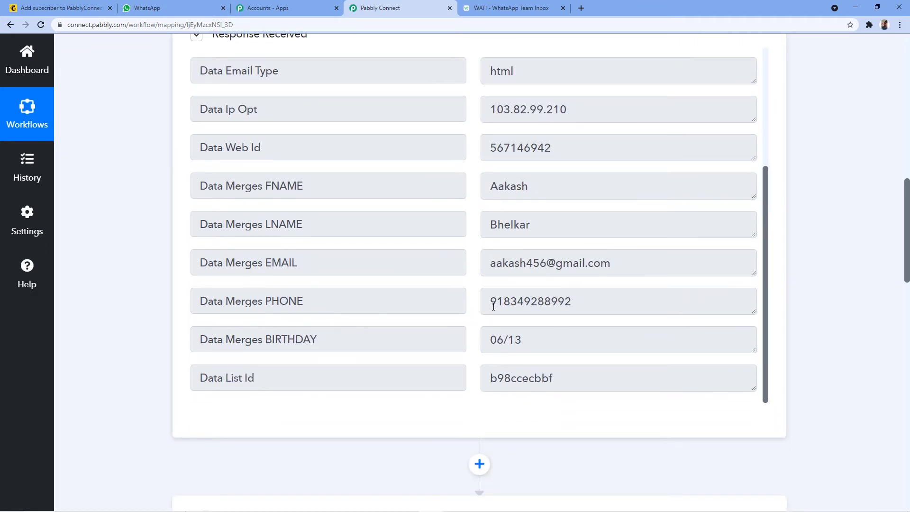
drag(490, 304, 578, 305)
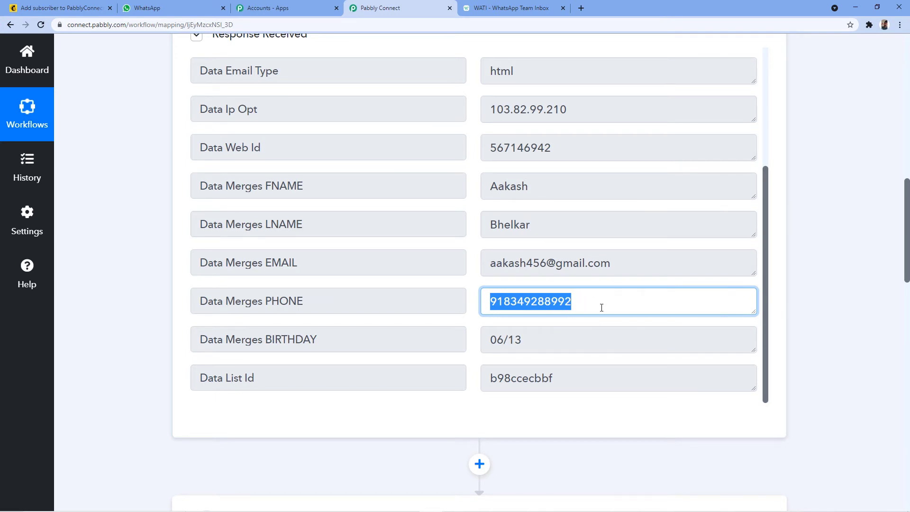
scroll(152, 317, down, 10)
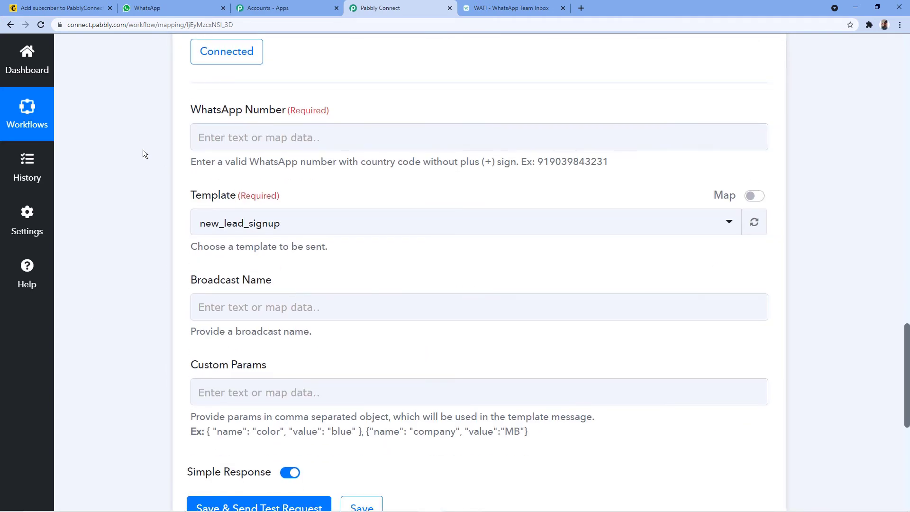
scroll(93, 232, up, 2)
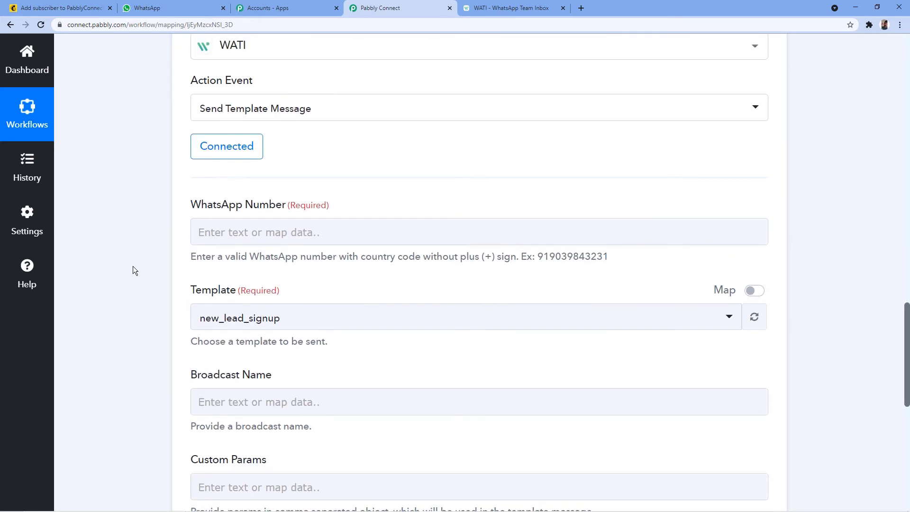
click(245, 236)
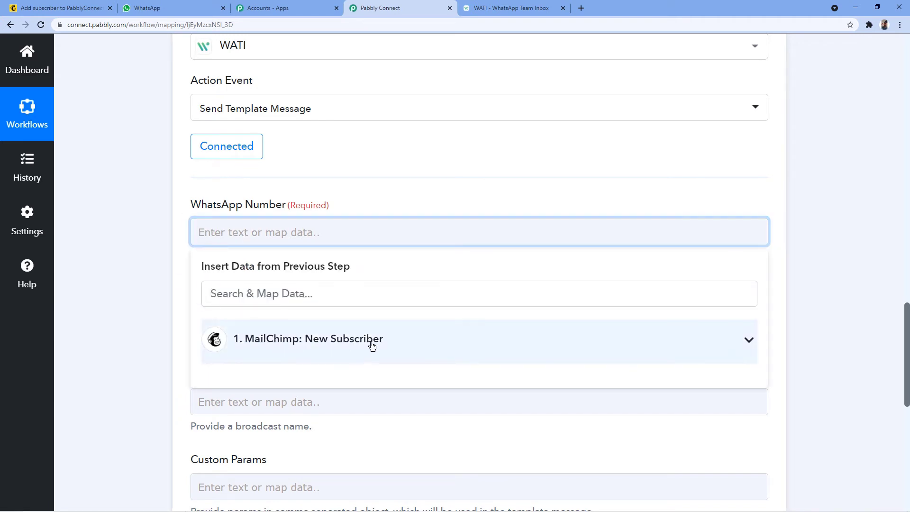
click(401, 337)
scroll(401, 327, down, 5)
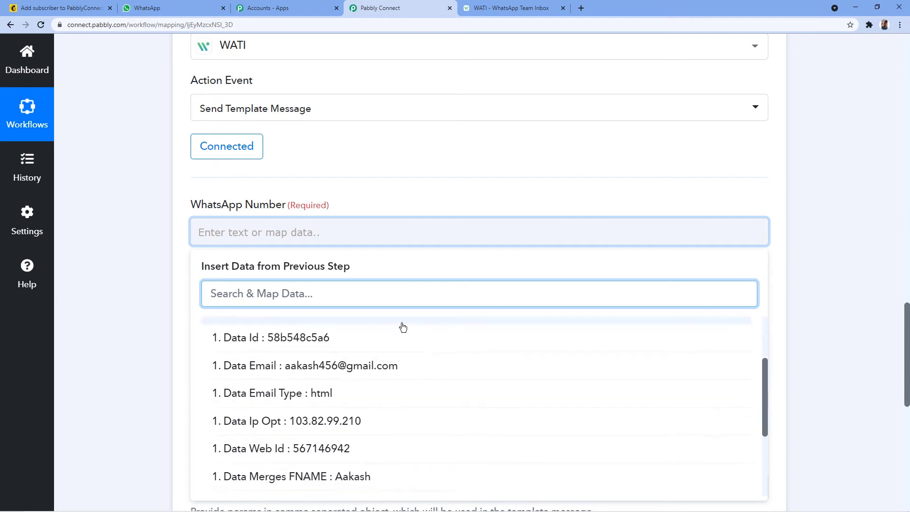
scroll(284, 398, down, 1)
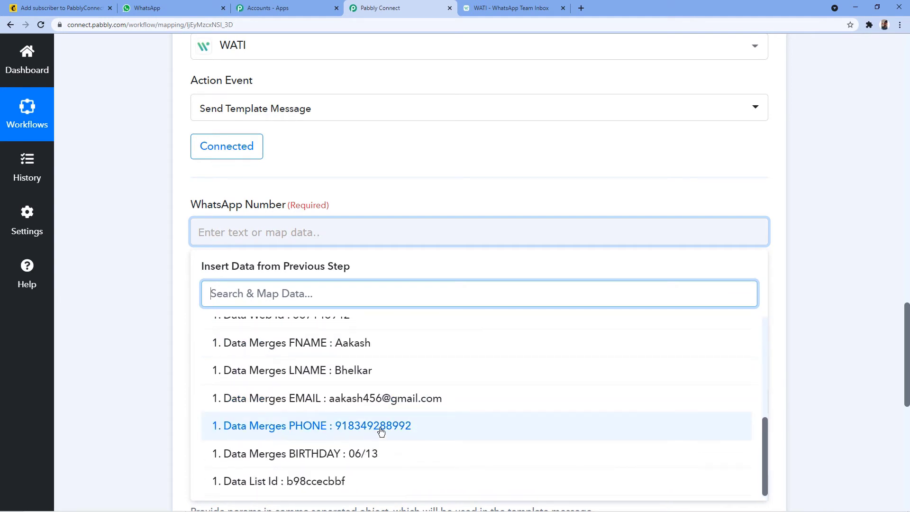
click(351, 427)
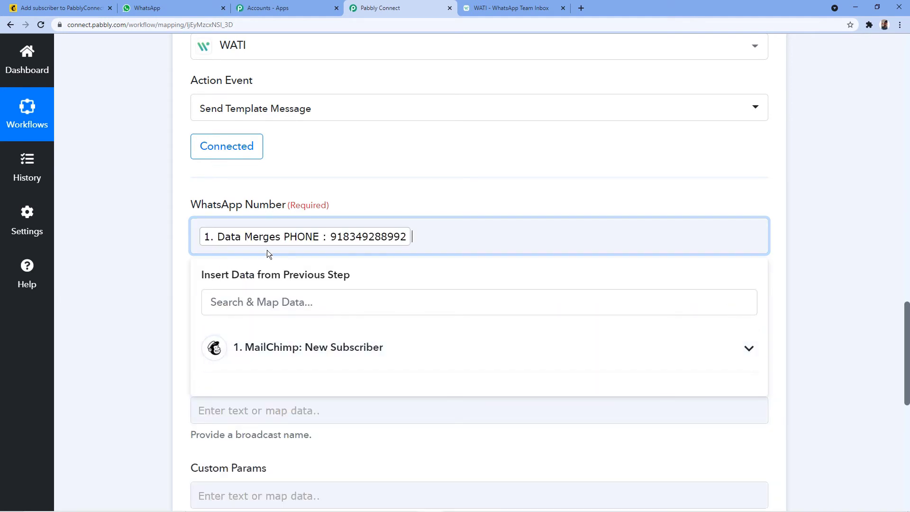
Compare the mapped WhatsApp number with the Data Merges PHONE entry in the captured Mailchimp response
scroll(477, 193, up, 8)
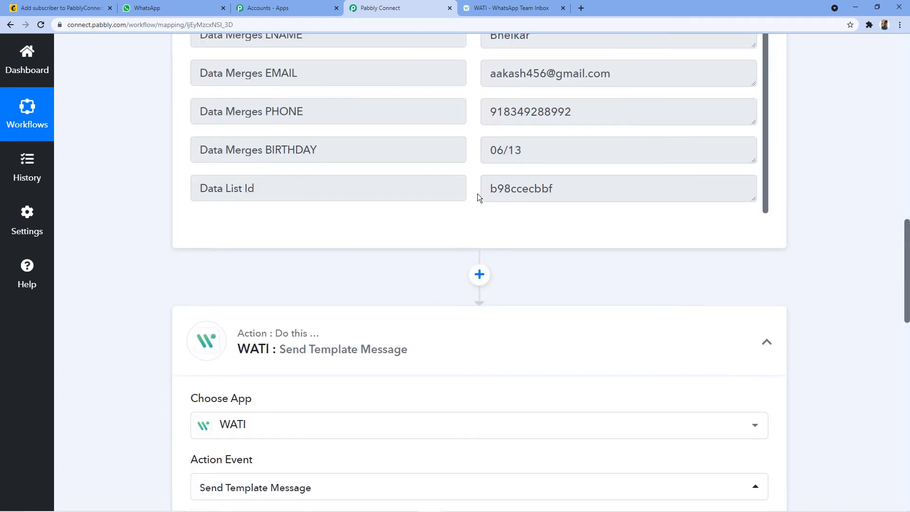
drag(194, 107, 304, 115)
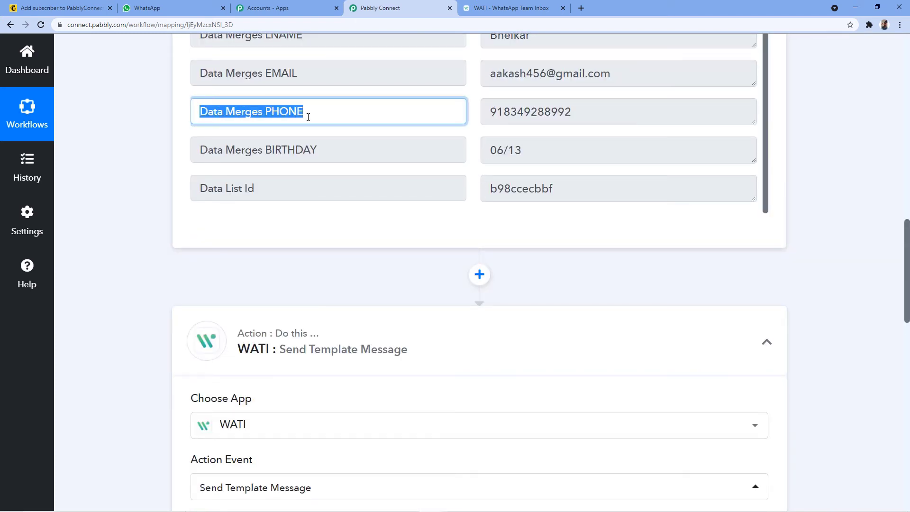
drag(488, 112, 622, 113)
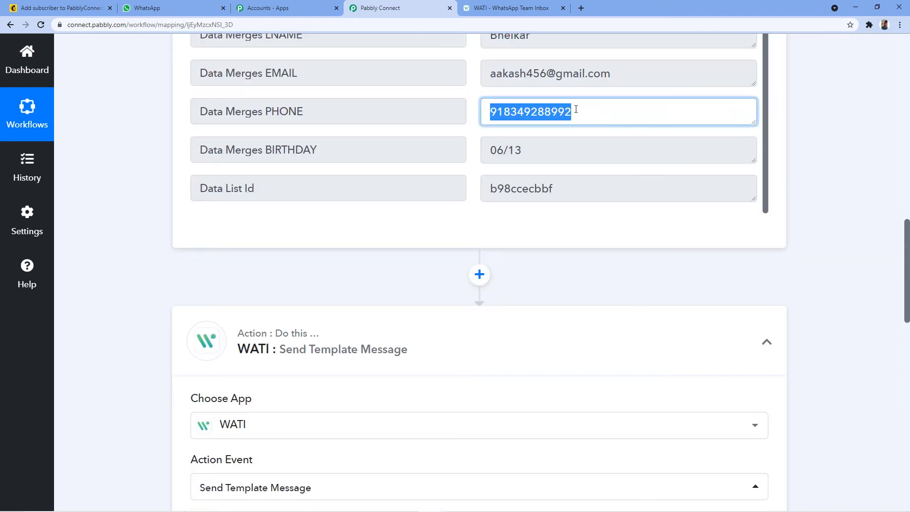
scroll(268, 163, down, 6)
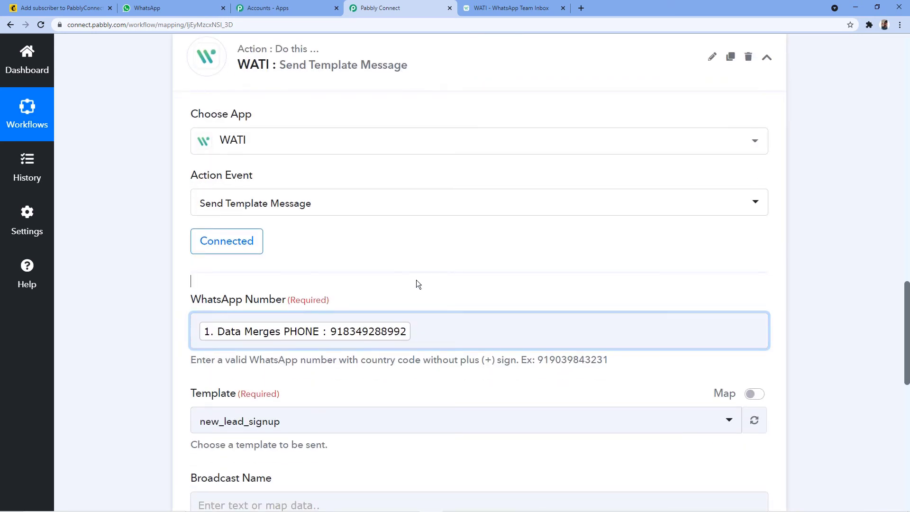
scroll(417, 285, down, 2)
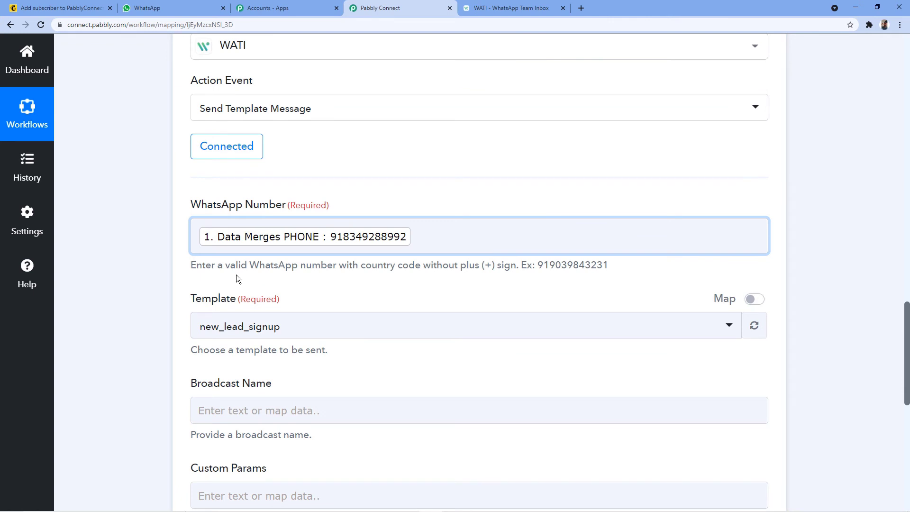
Look through the message templates available for the WATI action's Template setting
click(238, 331)
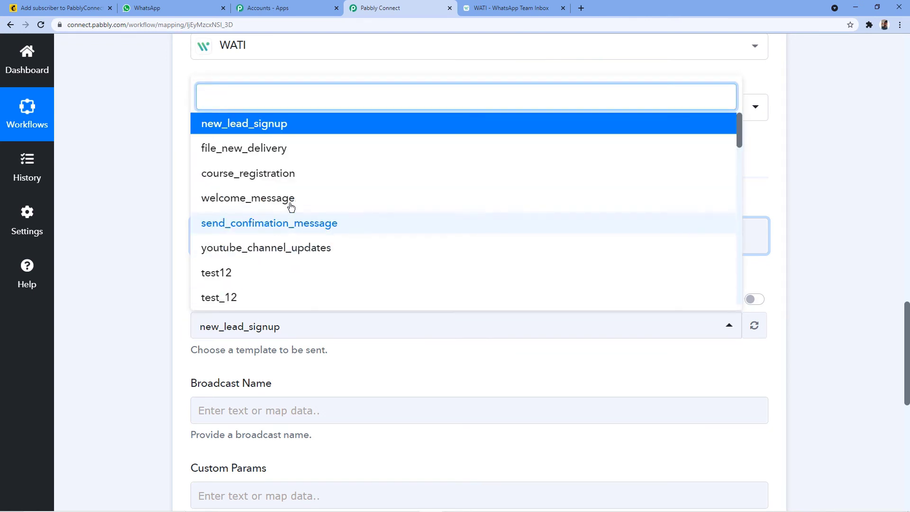
scroll(290, 205, down, 6)
scroll(321, 229, down, 2)
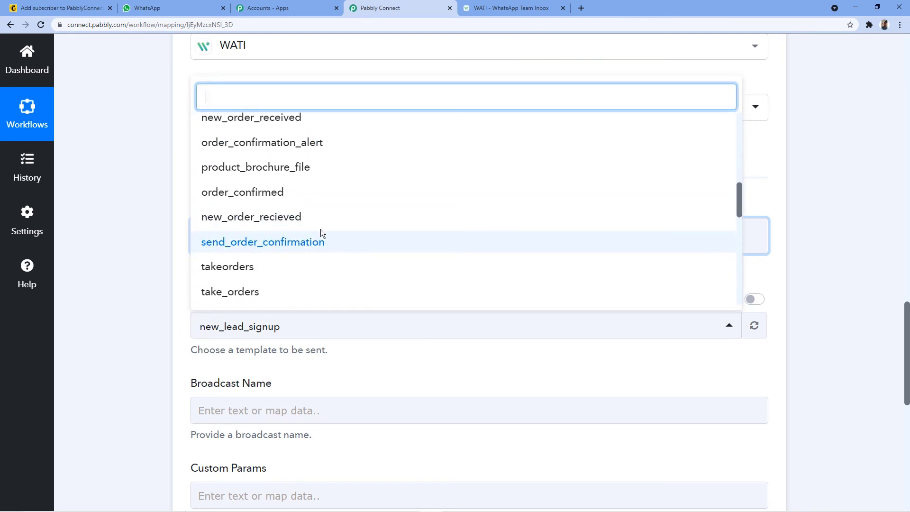
scroll(321, 229, up, 8)
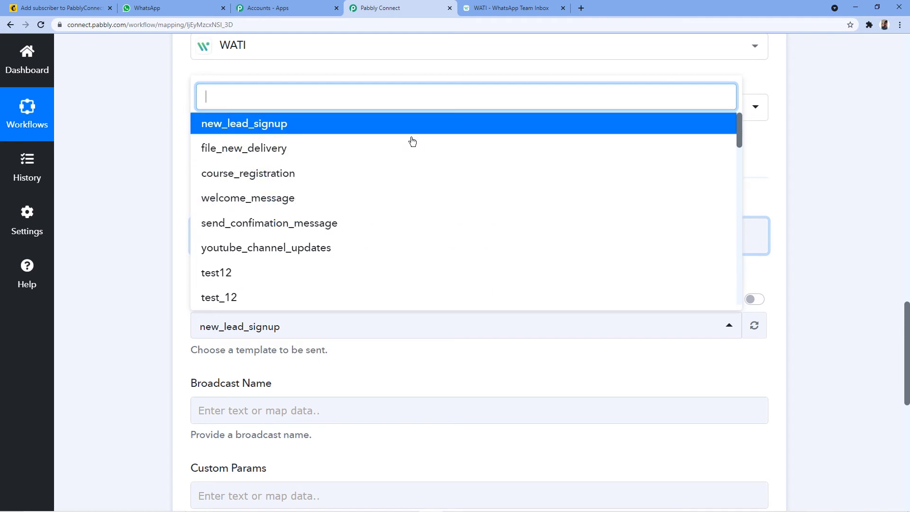
click(797, 214)
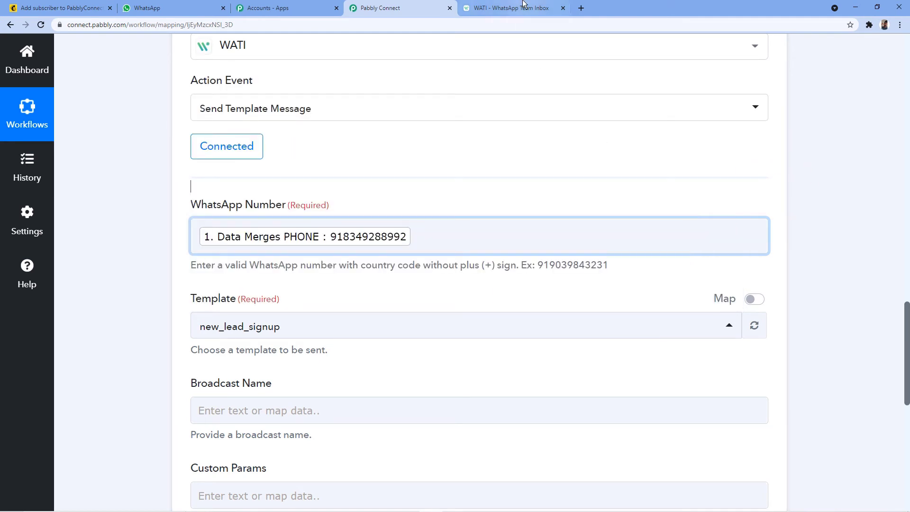
Switch to WATI, go to the broadcast template messages and view the body text of the welcome_message template
click(507, 8)
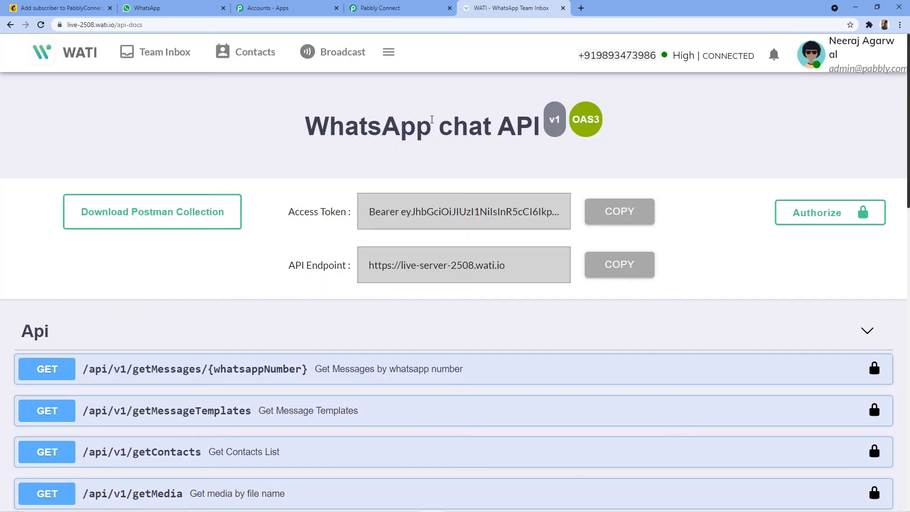
click(343, 58)
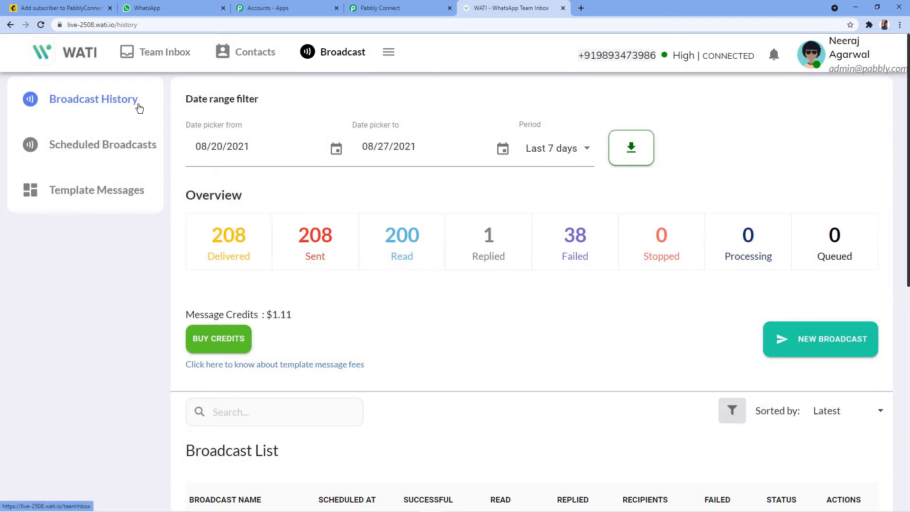
click(100, 193)
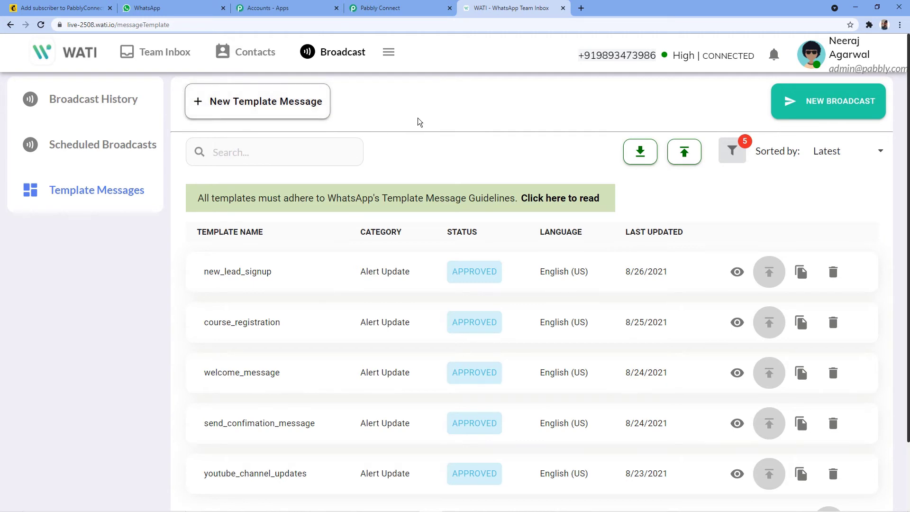
scroll(416, 114, down, 2)
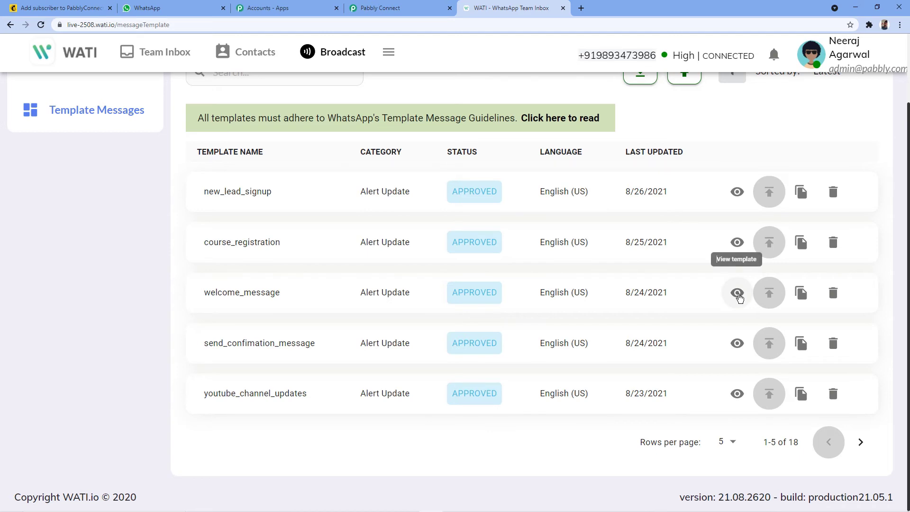
click(737, 293)
scroll(591, 276, down, 2)
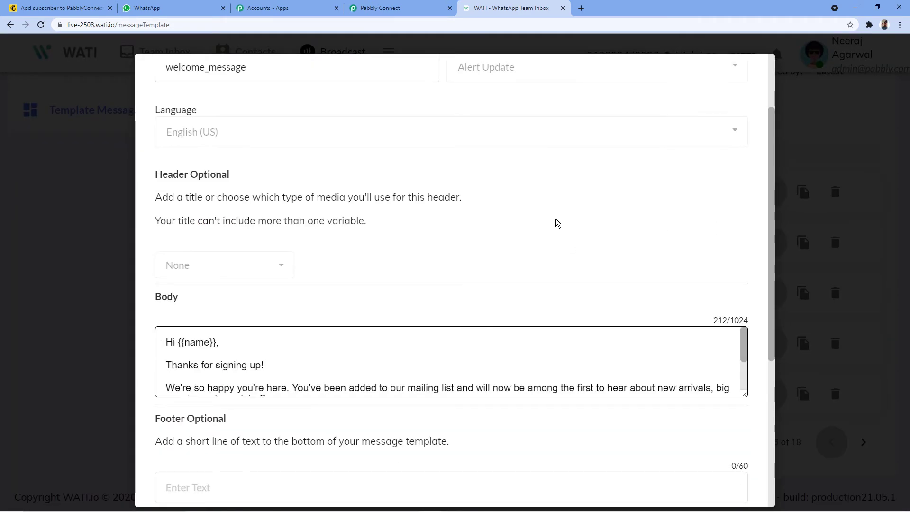
Examine the welcome_message template's name and full body text, enlarging the body box and noting the {{name}} placeholder
scroll(557, 223, up, 2)
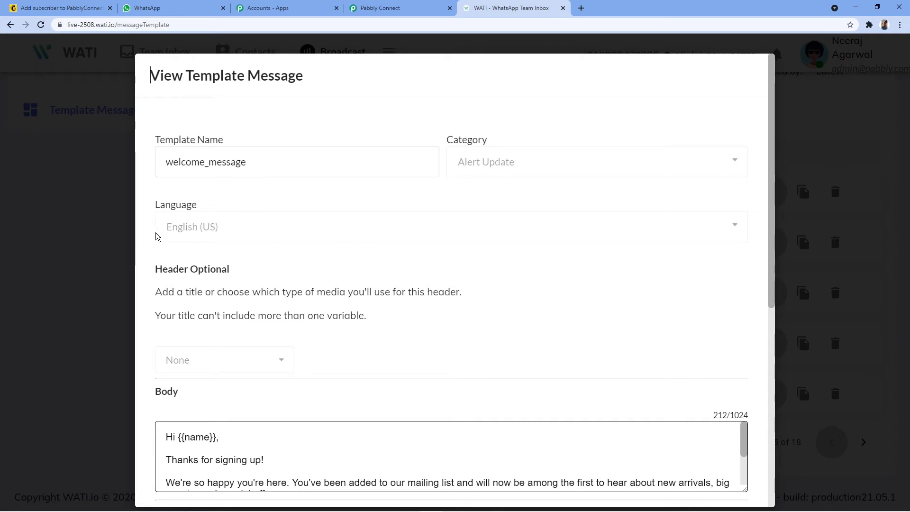
scroll(356, 240, down, 2)
scroll(352, 218, down, 2)
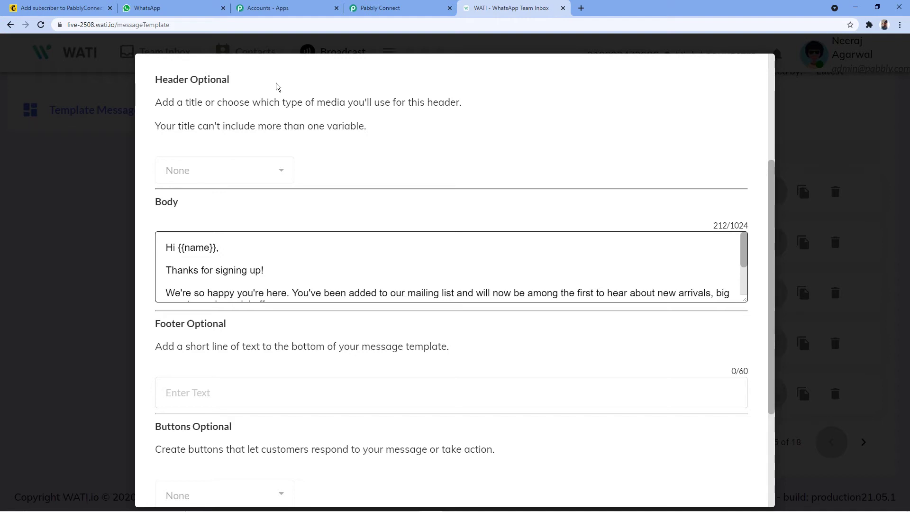
scroll(395, 179, down, 2)
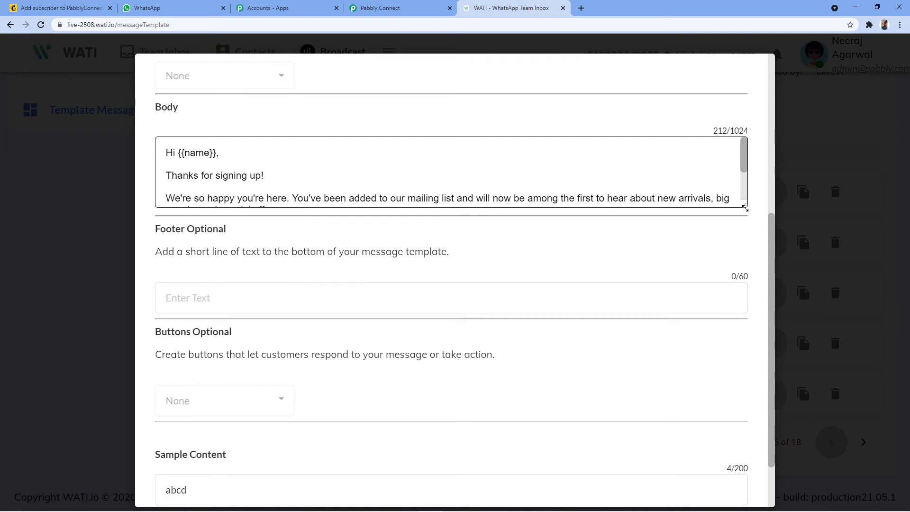
drag(747, 207, 748, 277)
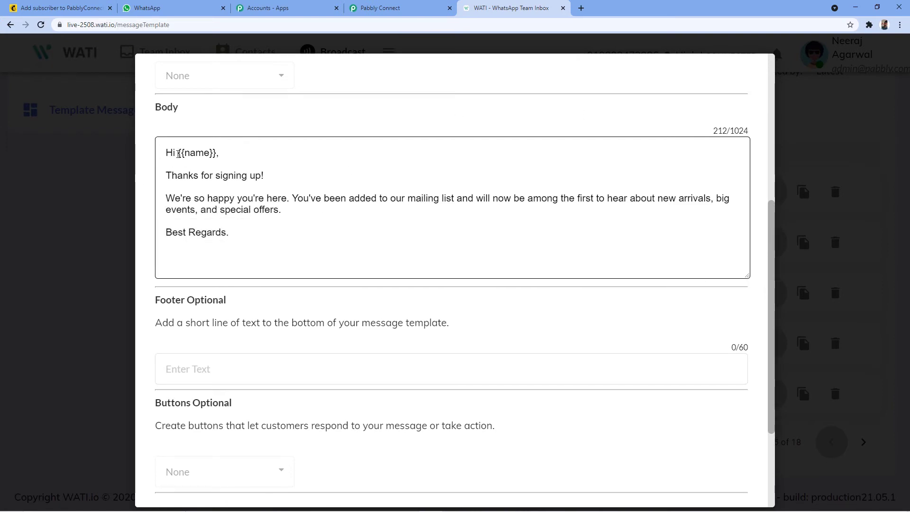
drag(178, 154, 216, 154)
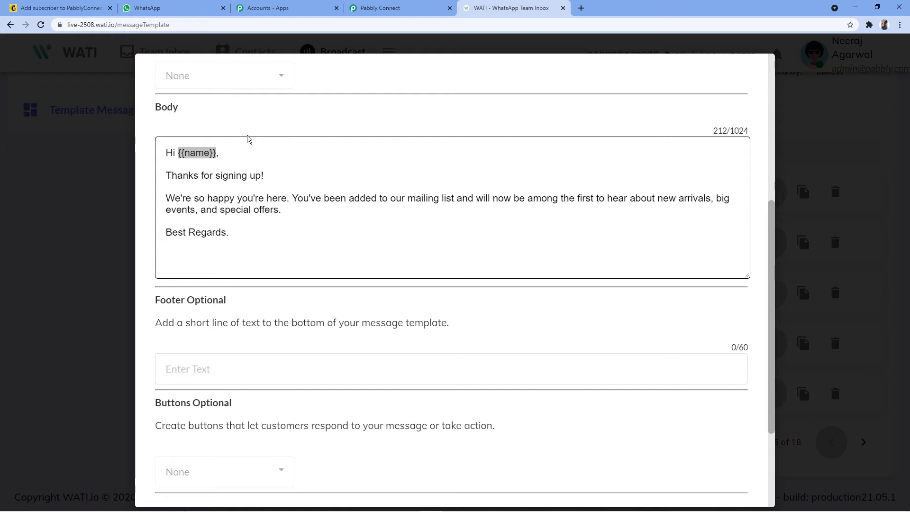
drag(165, 154, 228, 239)
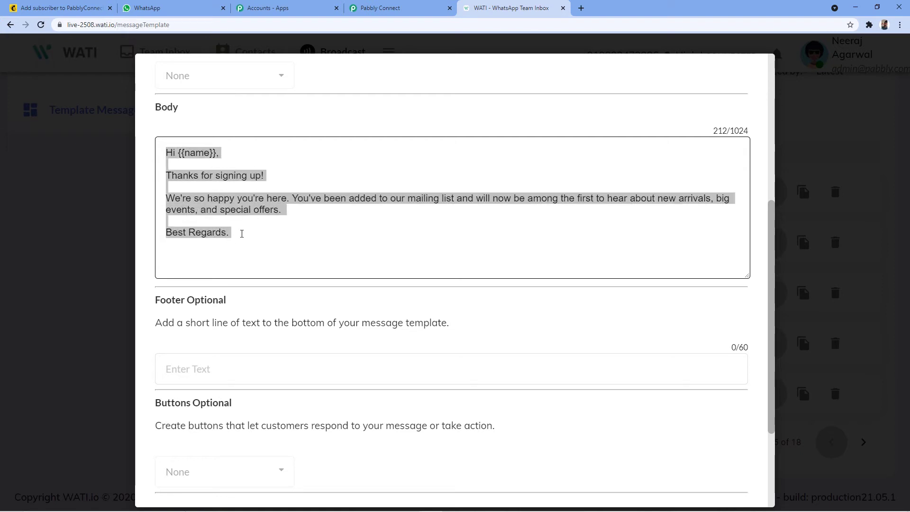
click(221, 156)
drag(216, 153, 179, 154)
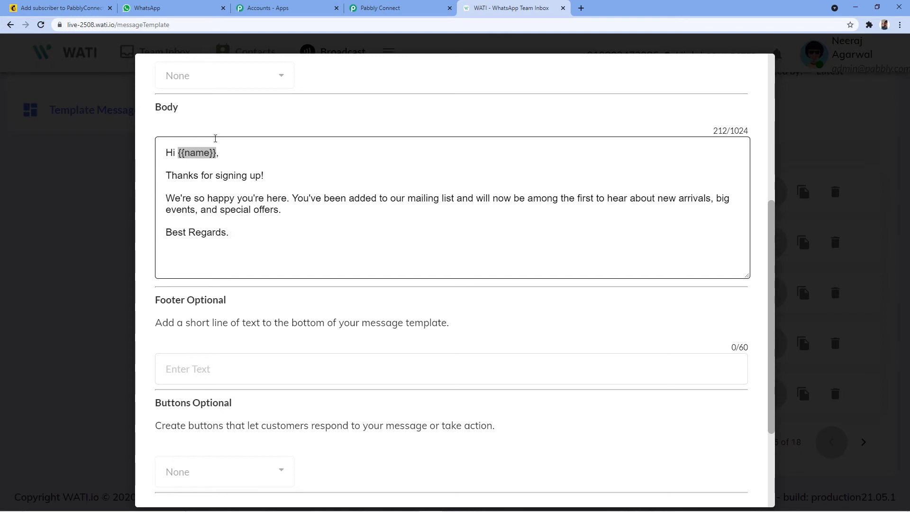
scroll(230, 133, up, 6)
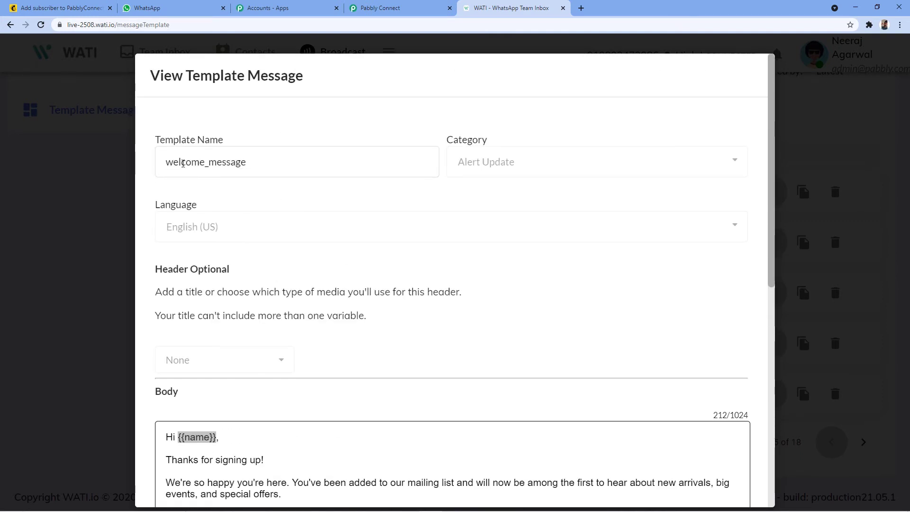
Switch to Pabbly Connect and set the WATI action's Template to welcome_message
click(419, 8)
scroll(259, 139, down, 2)
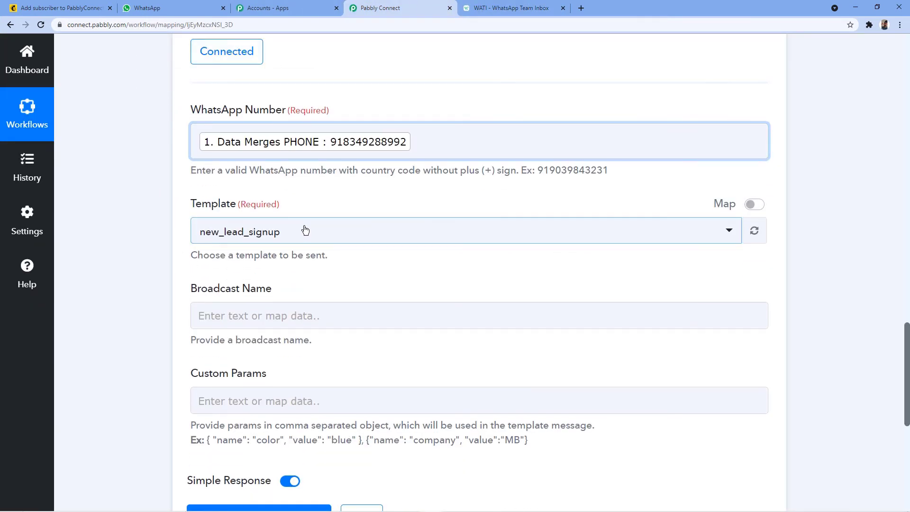
click(218, 233)
scroll(95, 256, down, 2)
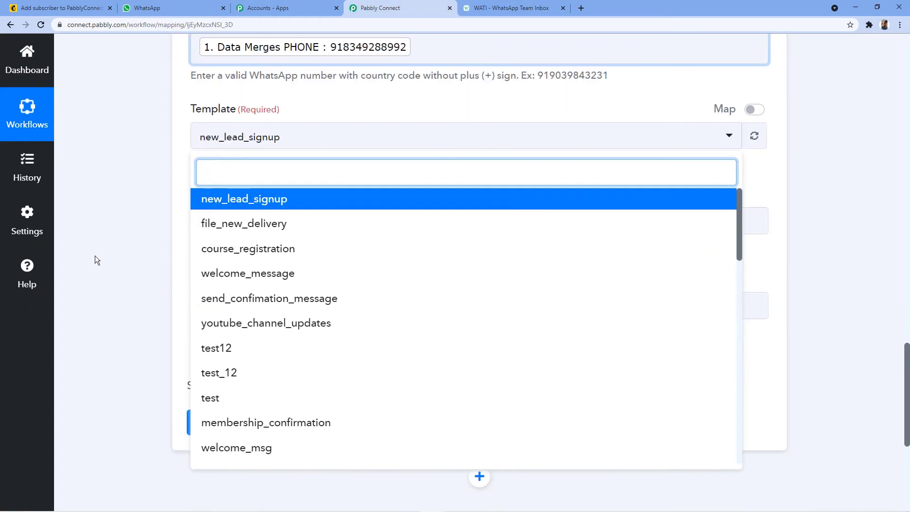
click(294, 282)
click(147, 215)
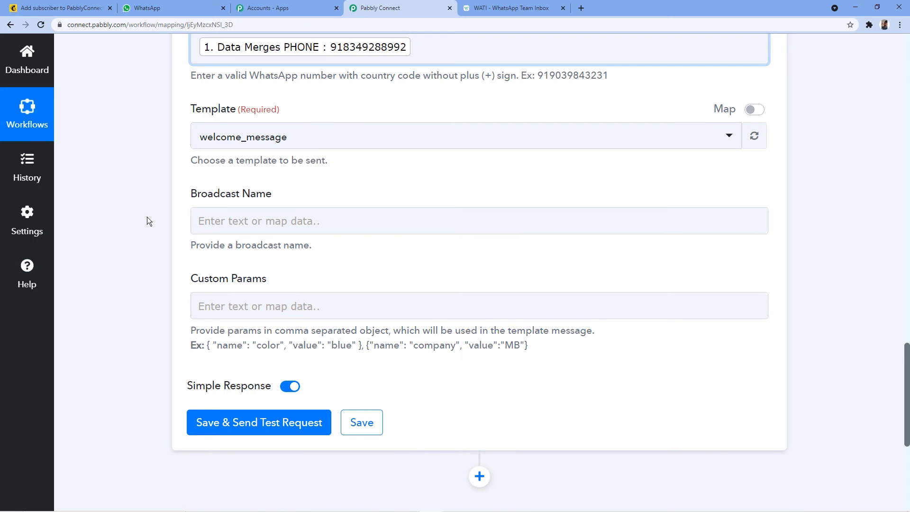
Enter Mailchimp Subscribers as the Broadcast Name of the WATI action
click(270, 218)
click(271, 218)
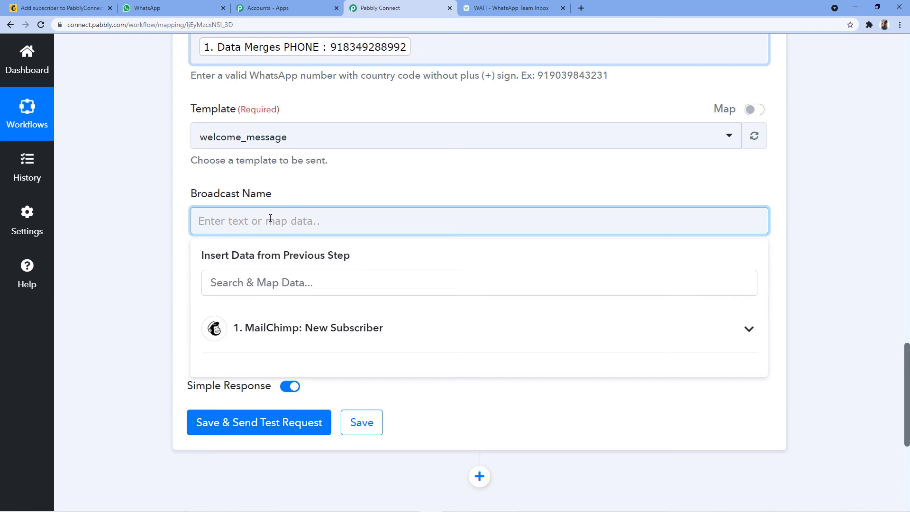
text(Mailchimp S)
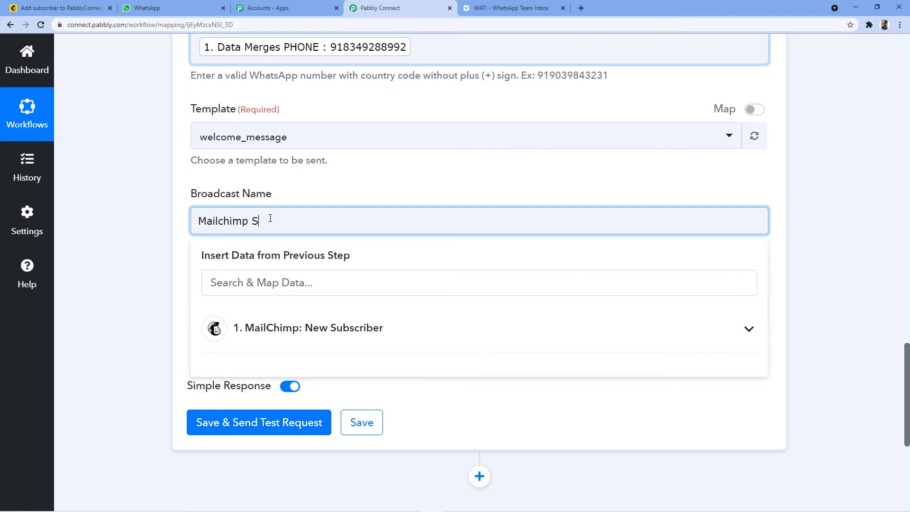
text(ubscribers)
click(154, 224)
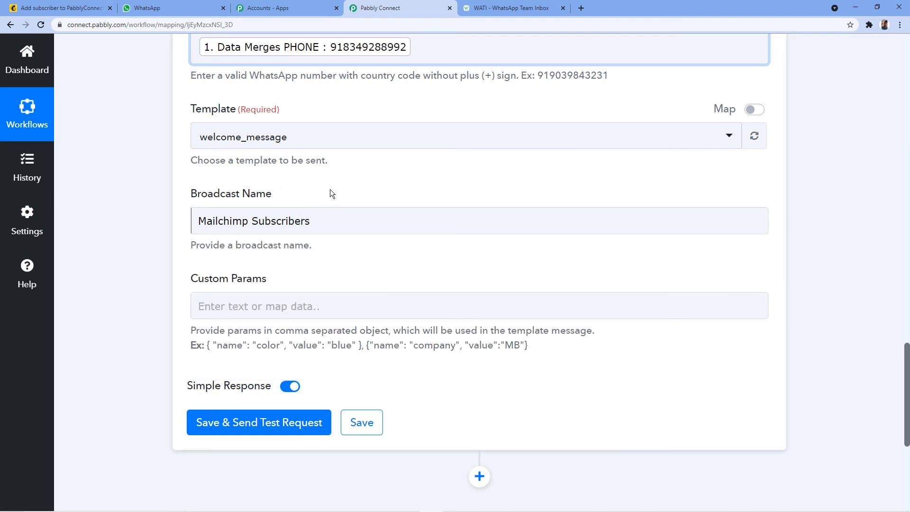
Check the template's placeholder in WATI, and copy the sample object { "name": "color", "value": "blue" } into Custom Params in Pabbly Connect
scroll(330, 180, down, 2)
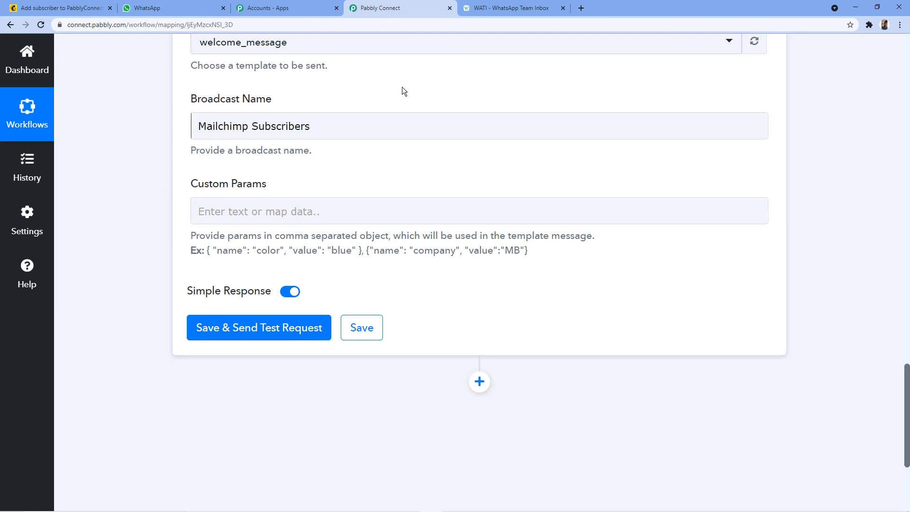
key(ctrl+Tab)
scroll(219, 281, down, 2)
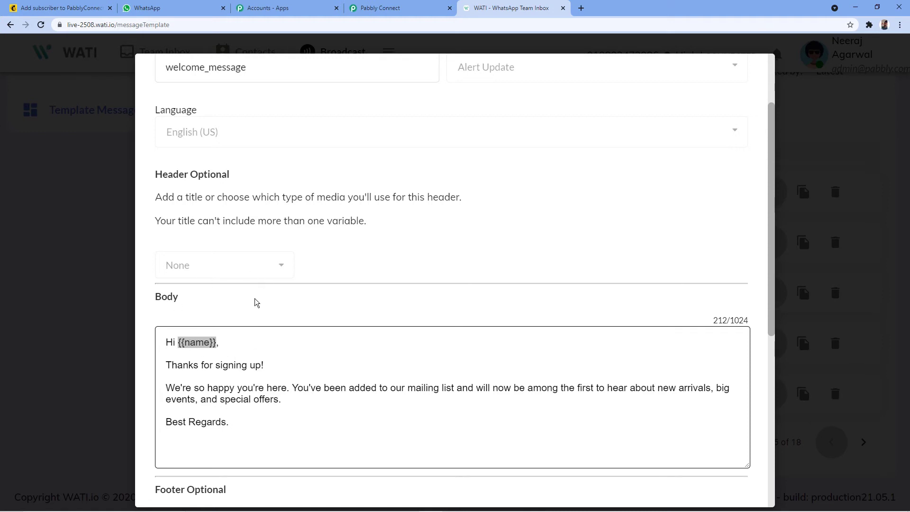
click(419, 7)
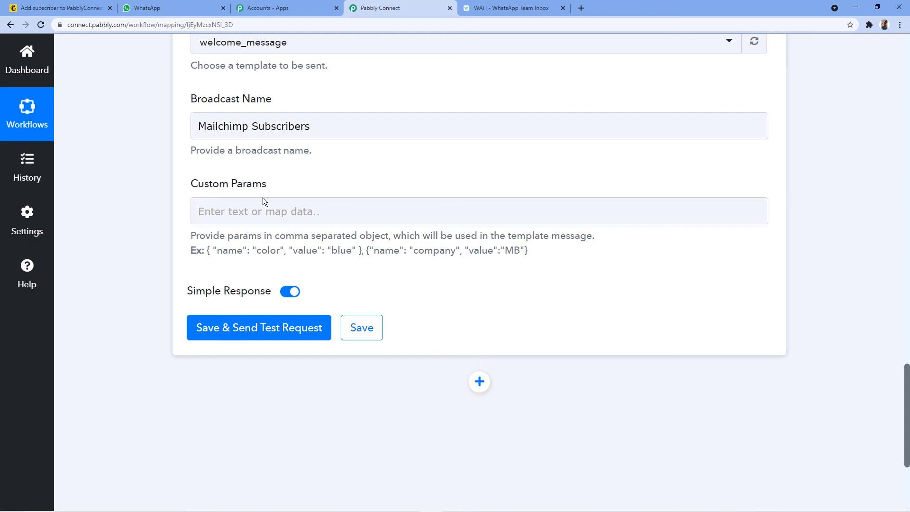
drag(208, 250, 361, 249)
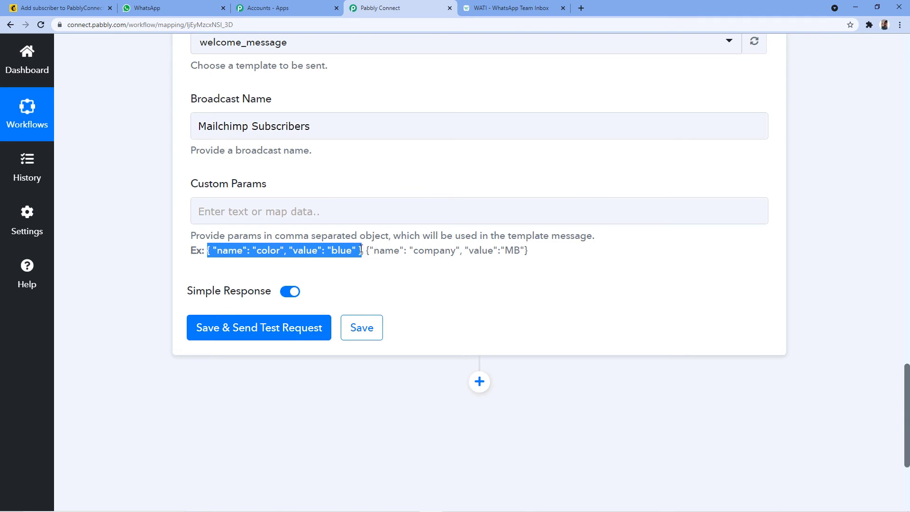
key(ctrl+c)
click(234, 211)
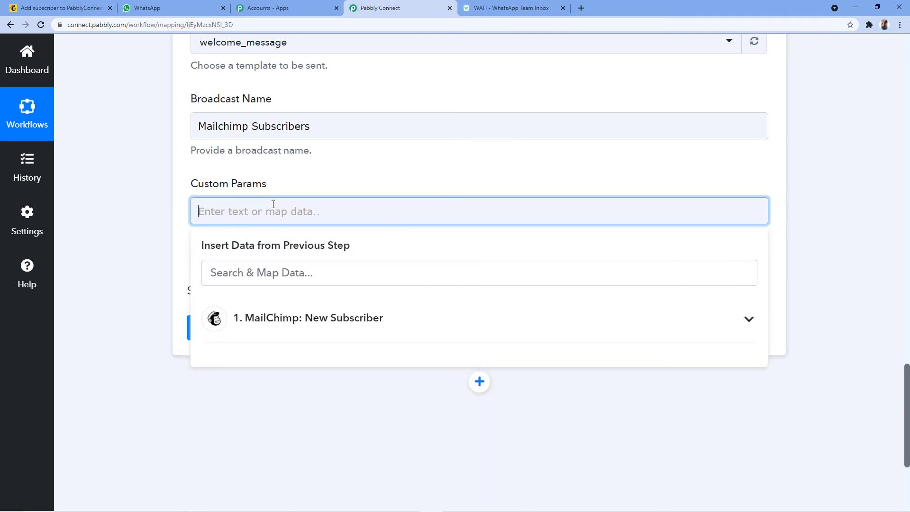
key(ctrl+v)
click(323, 177)
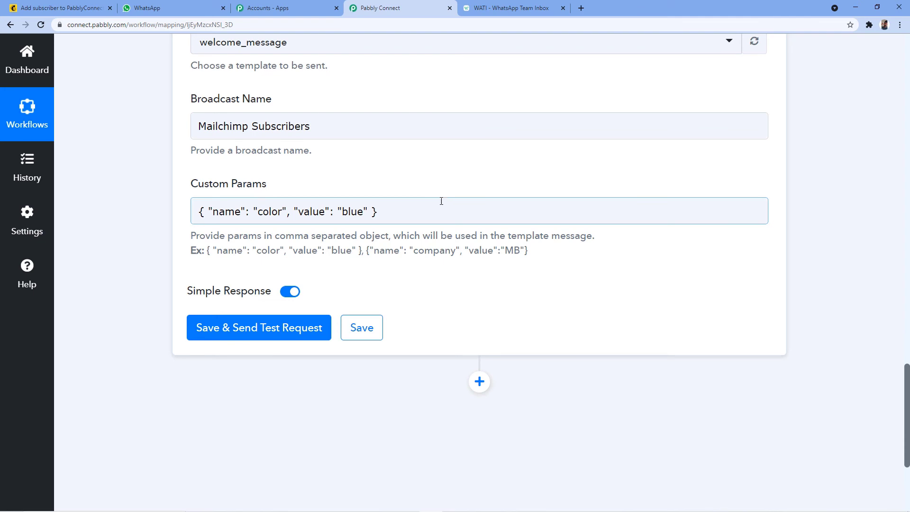
Remove the sample texts color and blue from Custom Params, leaving both pairs of quotes empty
click(277, 213)
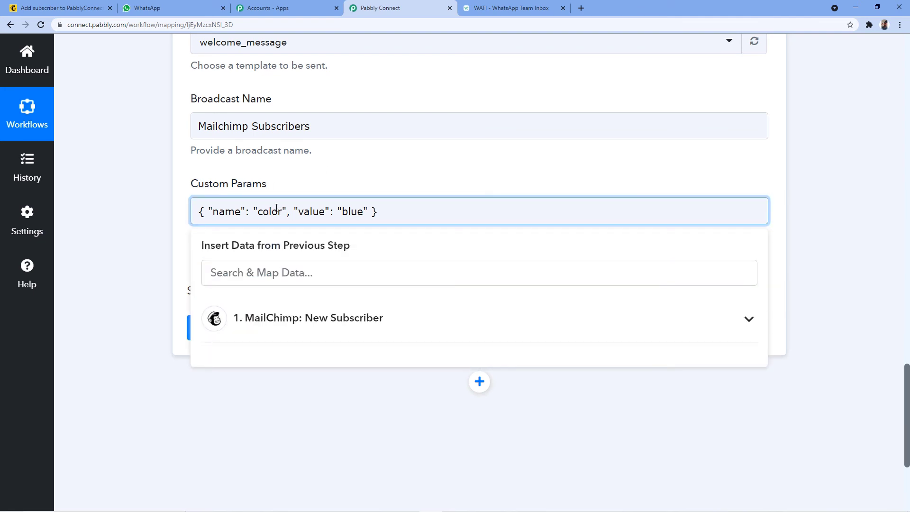
key(BackSpace)
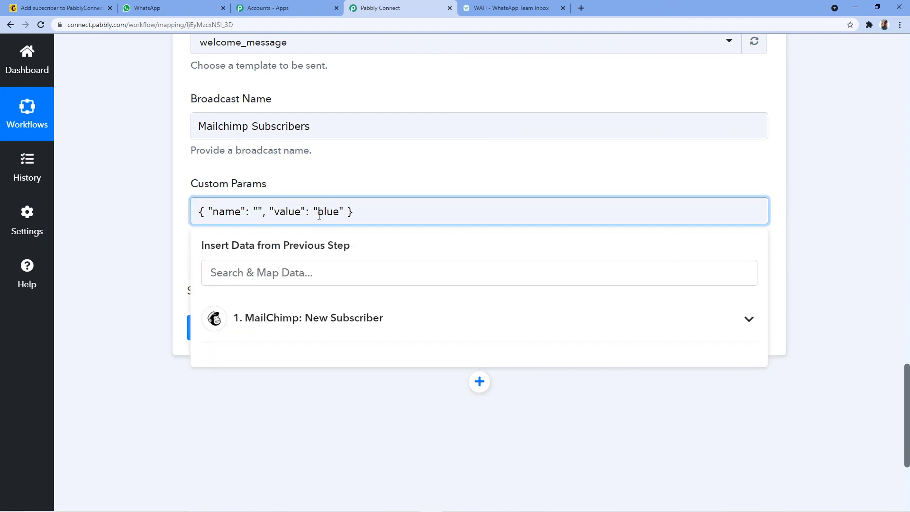
double_click(319, 214)
key(BackSpace)
click(298, 193)
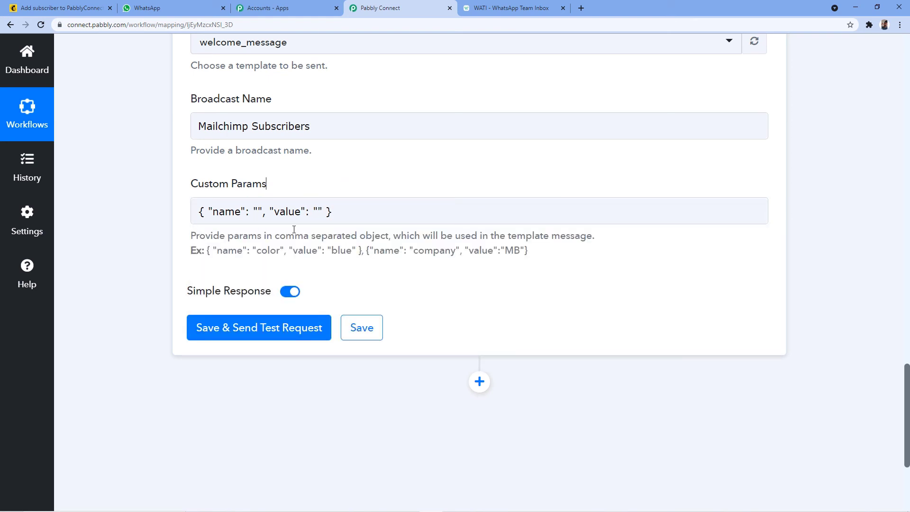
click(360, 215)
click(310, 191)
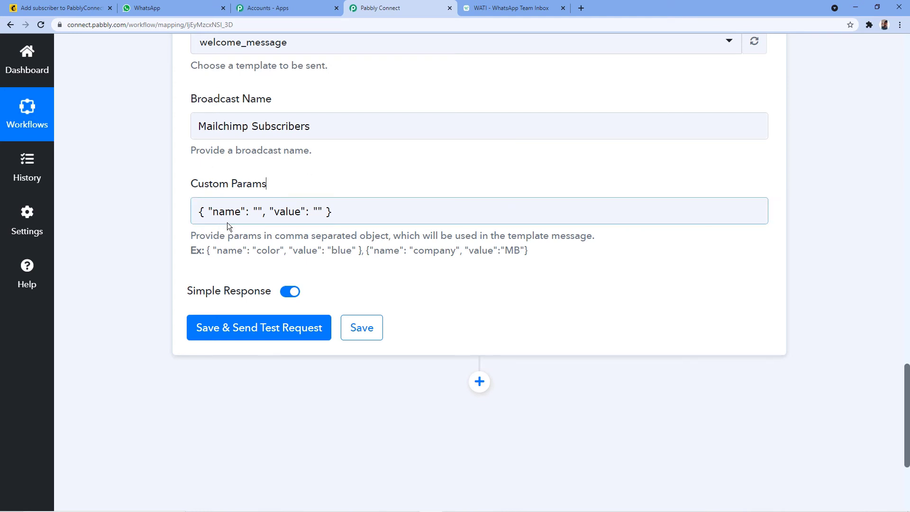
Recheck the {{name}} placeholder in the WATI template and enter name as the parameter name in Pabbly Connect's Custom Params
click(521, 8)
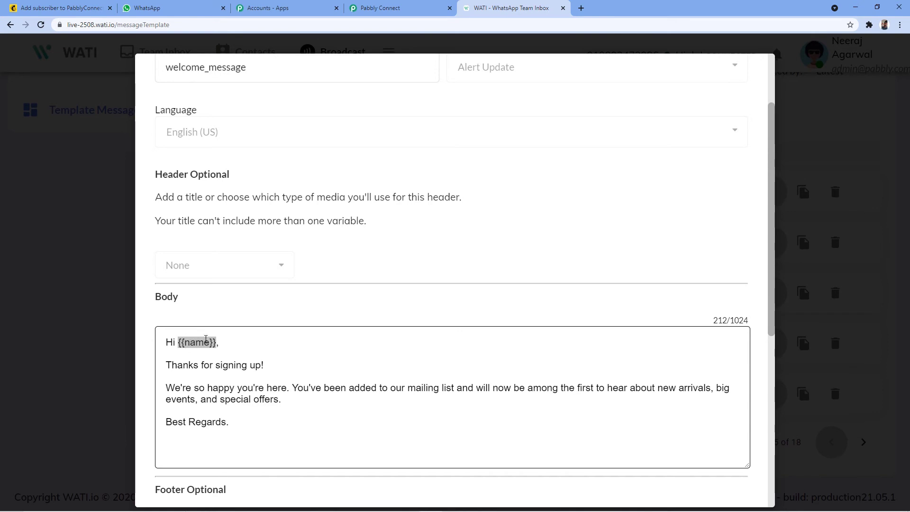
click(405, 5)
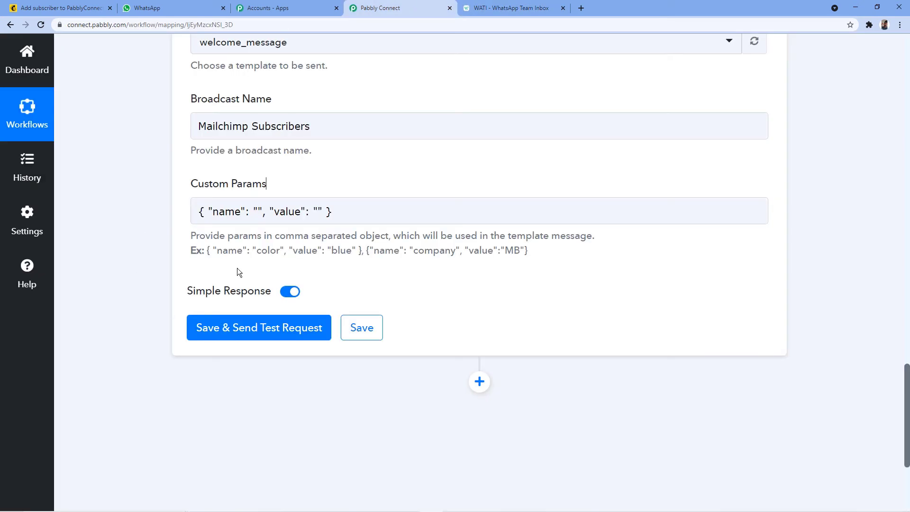
click(256, 210)
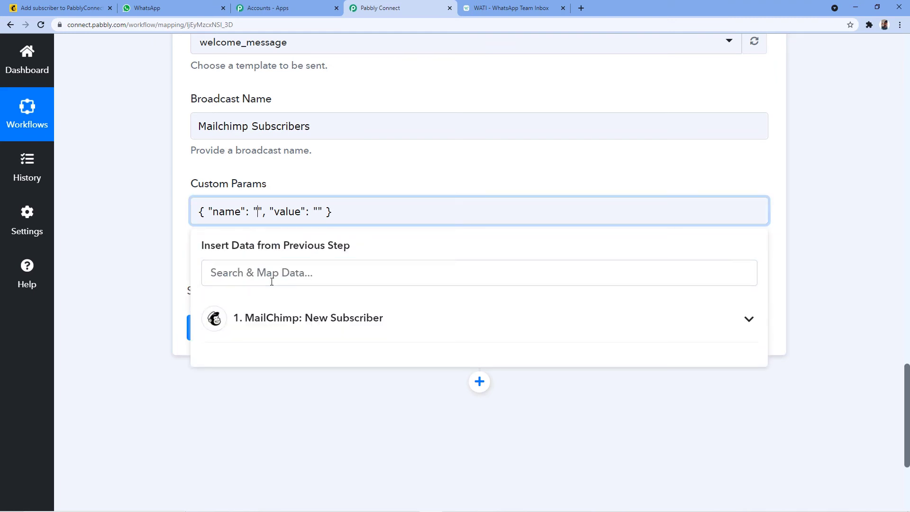
text(name)
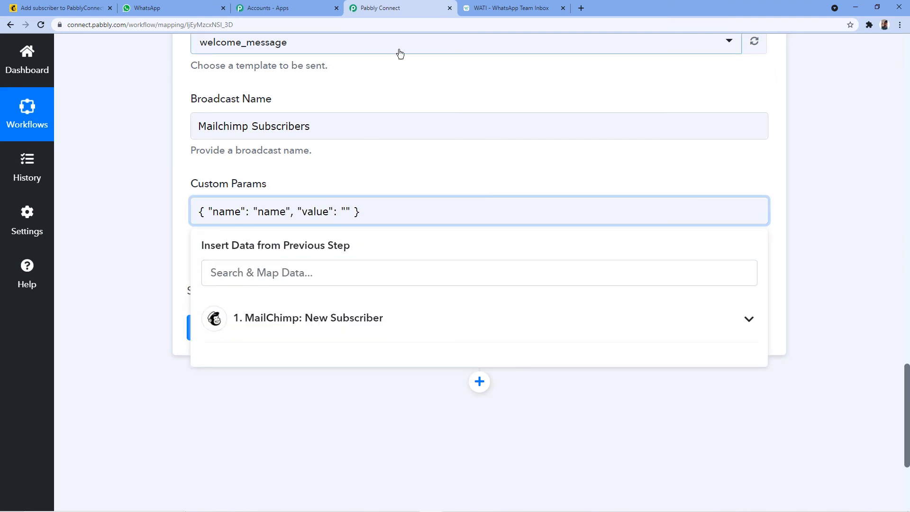
click(346, 210)
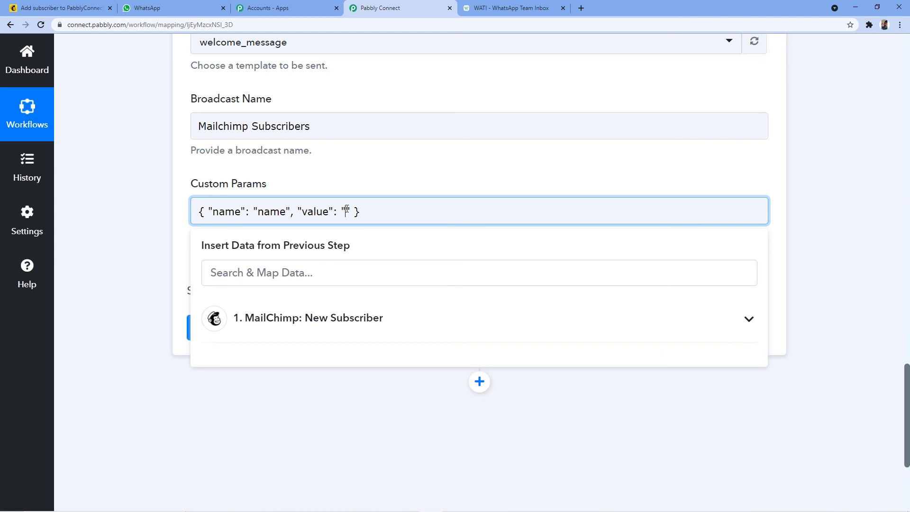
drag(258, 211, 287, 213)
Map the empty value in Custom Params to Data Merges FNAME from the MailChimp New Subscriber step
click(346, 211)
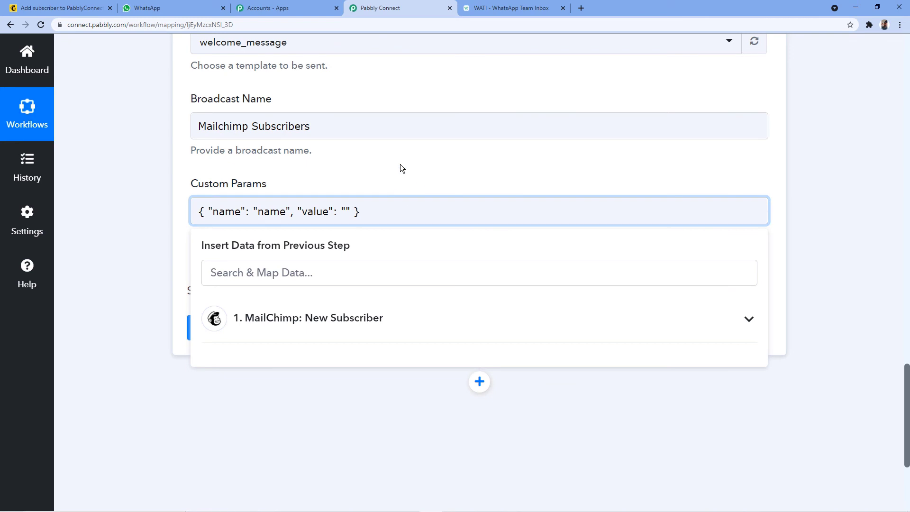
click(510, 8)
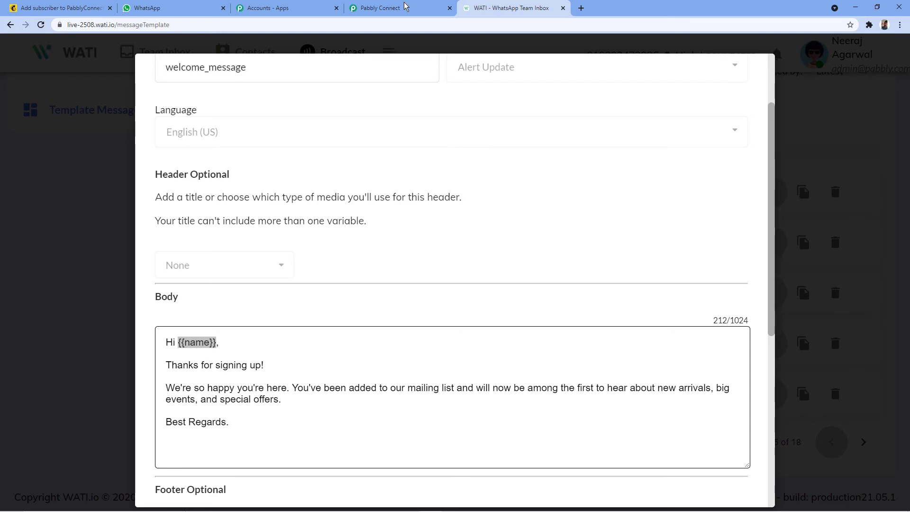
click(382, 8)
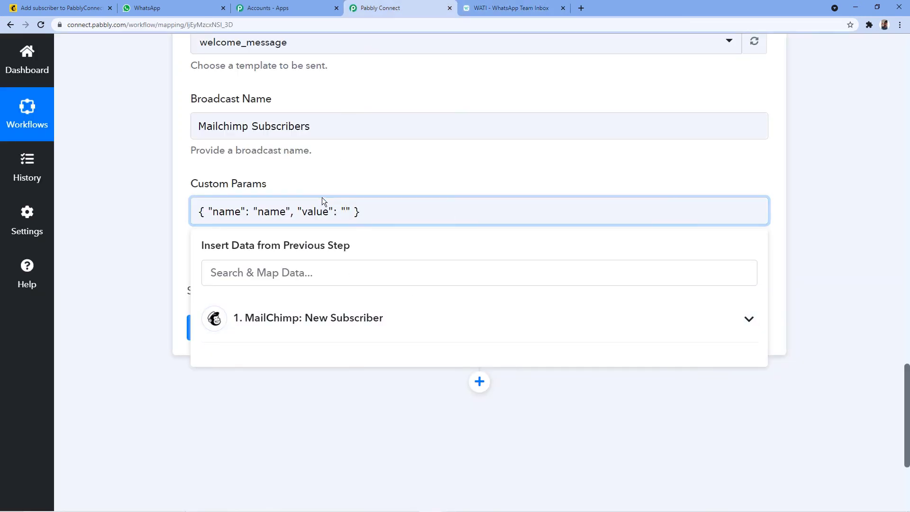
click(365, 317)
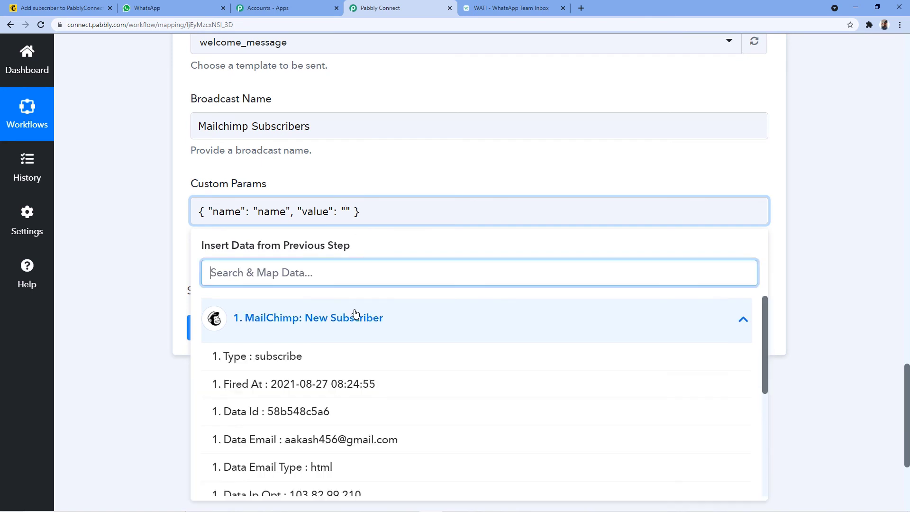
scroll(355, 313, down, 3)
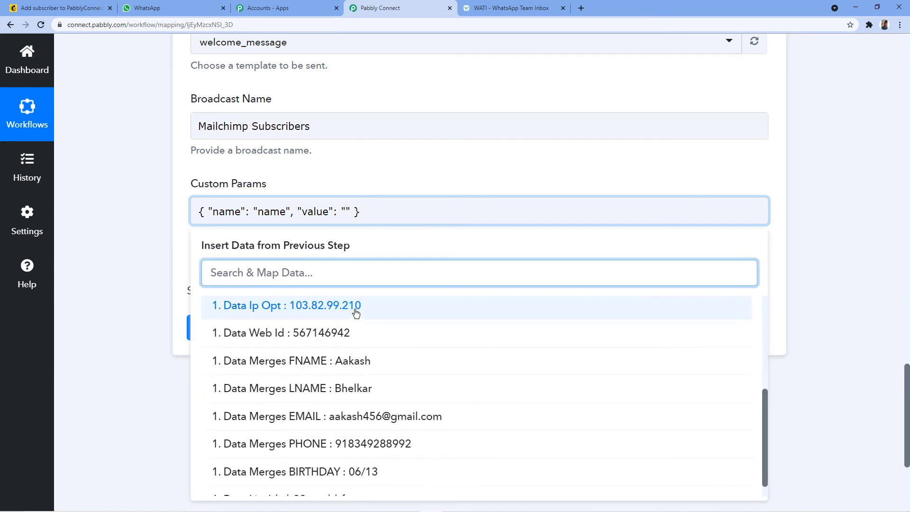
click(356, 366)
click(419, 158)
scroll(430, 175, up, 10)
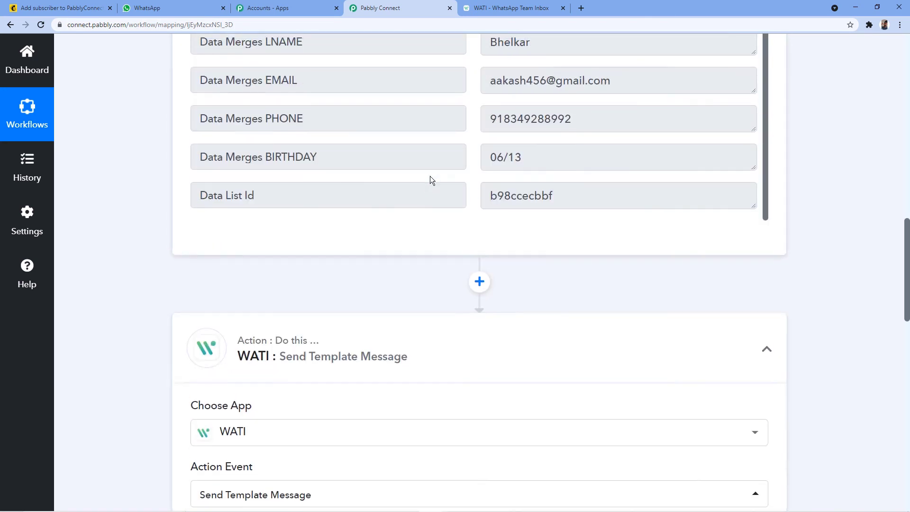
Compare the Data Merges FNAME value and its mapping in Custom Params with the {{name}} placeholder in the WATI template
scroll(430, 176, up, 4)
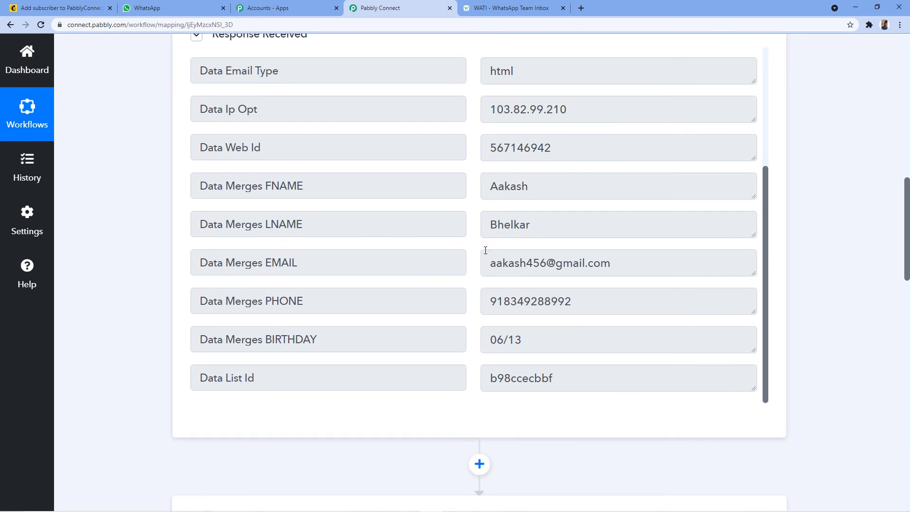
click(525, 186)
double_click(525, 186)
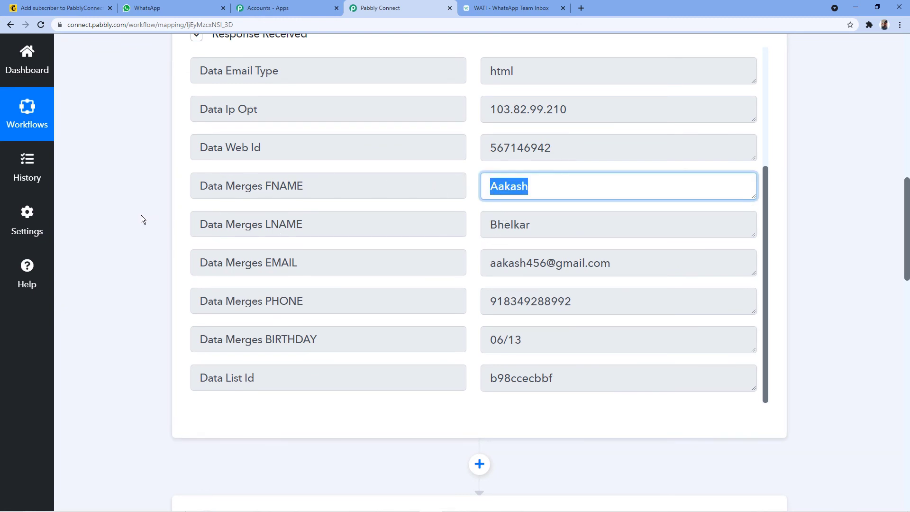
scroll(141, 216, down, 20)
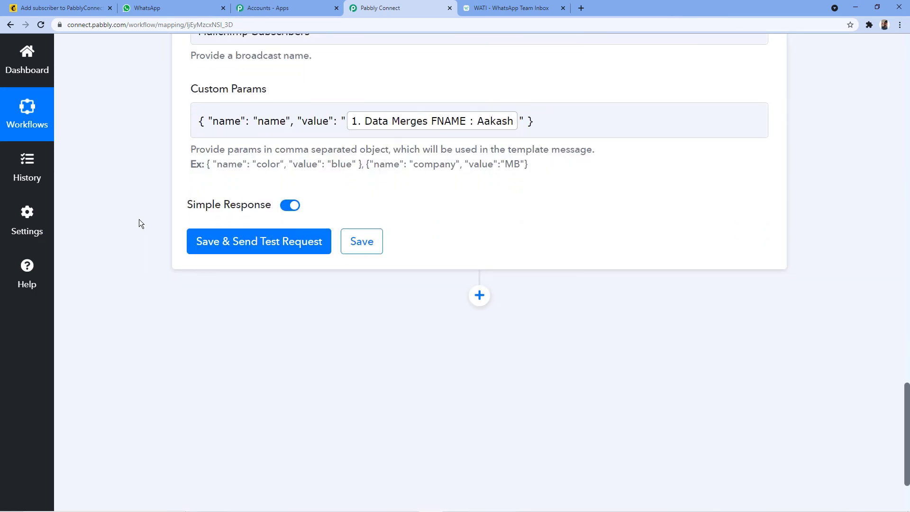
click(283, 128)
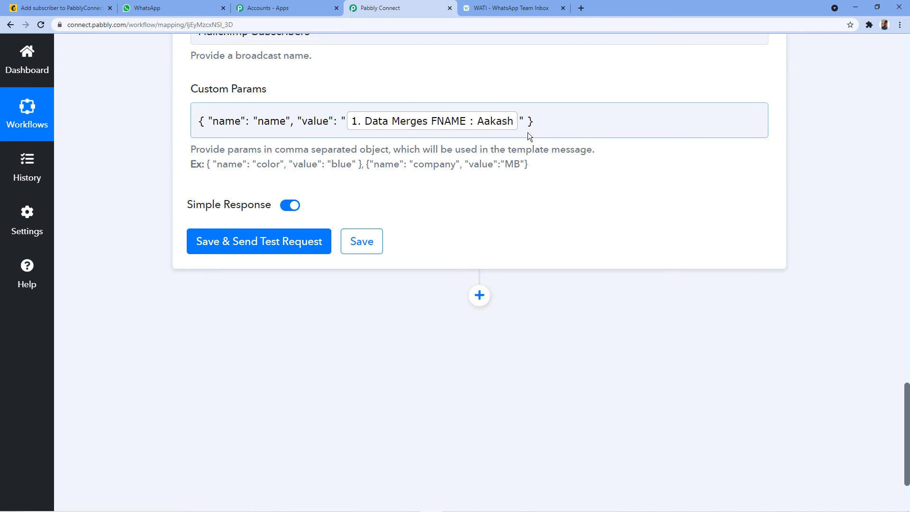
click(510, 8)
scroll(454, 333, down, 2)
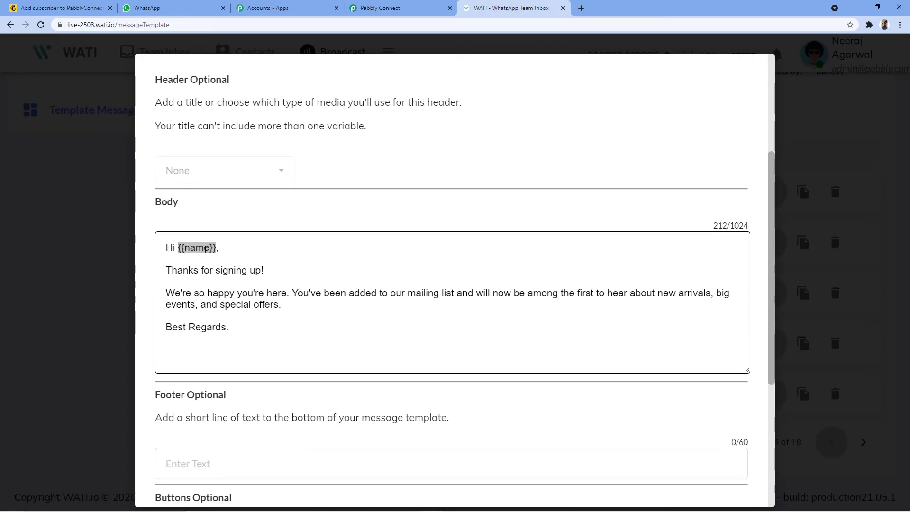
click(380, 8)
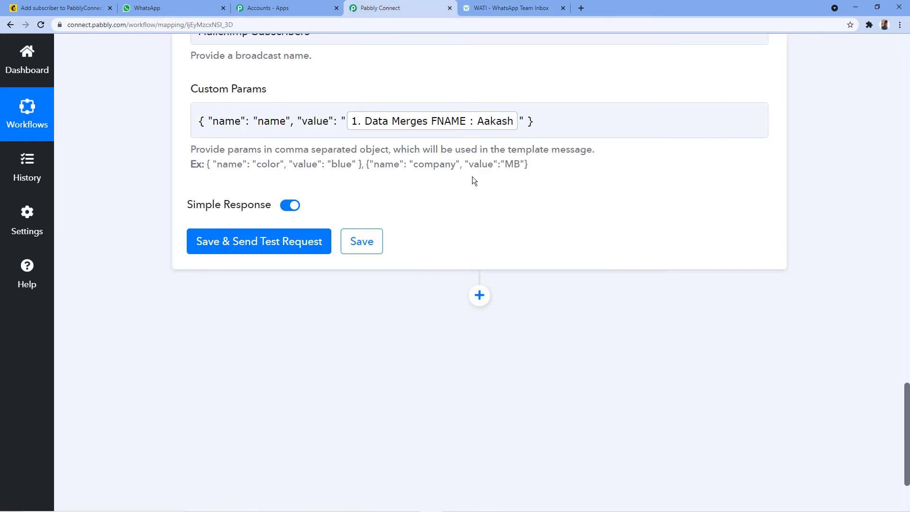
Append a comma and a second object { "name": "", "value": "" } to Custom Params, clearing the sample texts color and blue
click(560, 120)
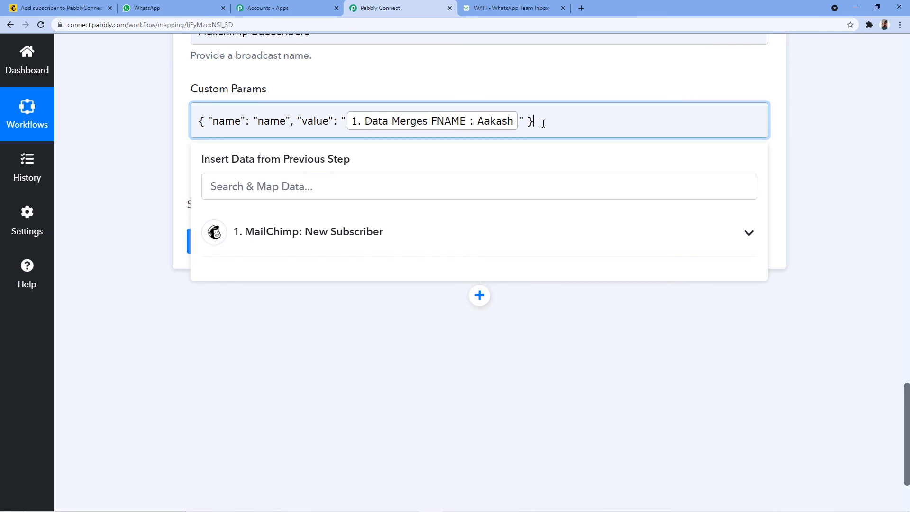
text(,)
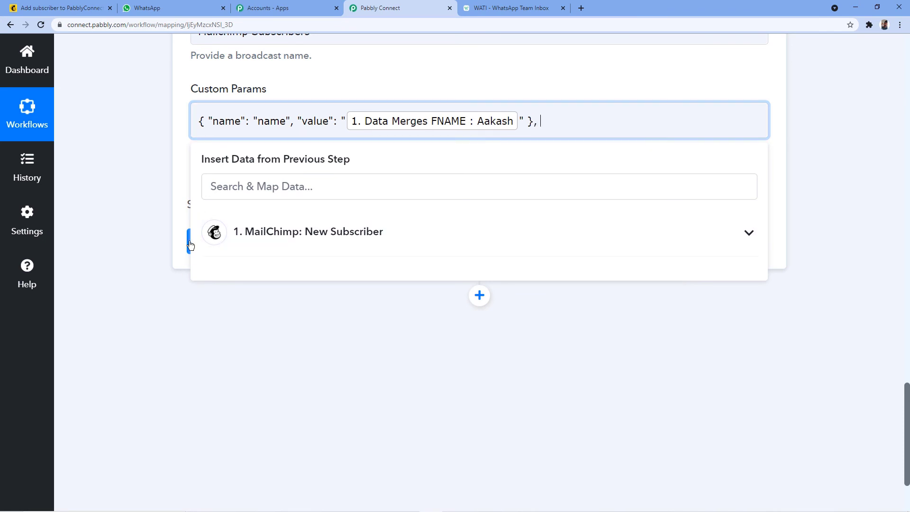
text({ "name": "color", "value": "blue" })
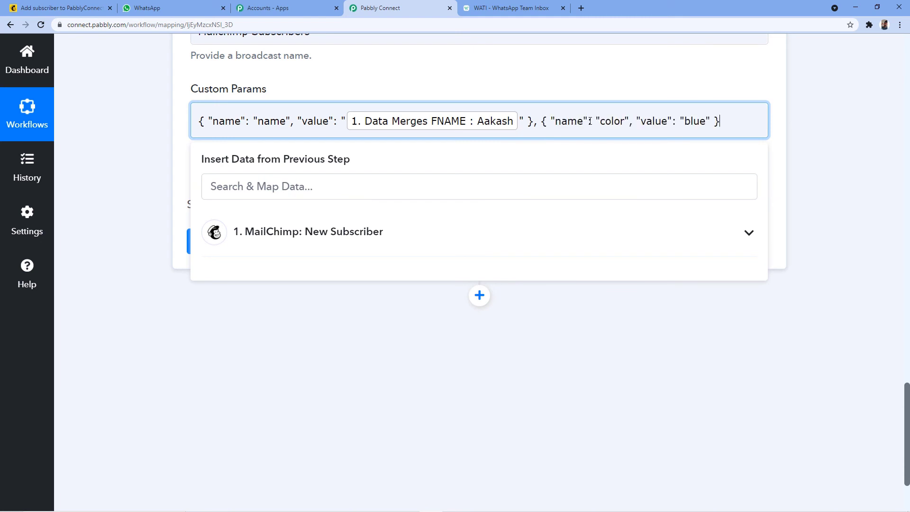
double_click(614, 120)
key(BackSpace)
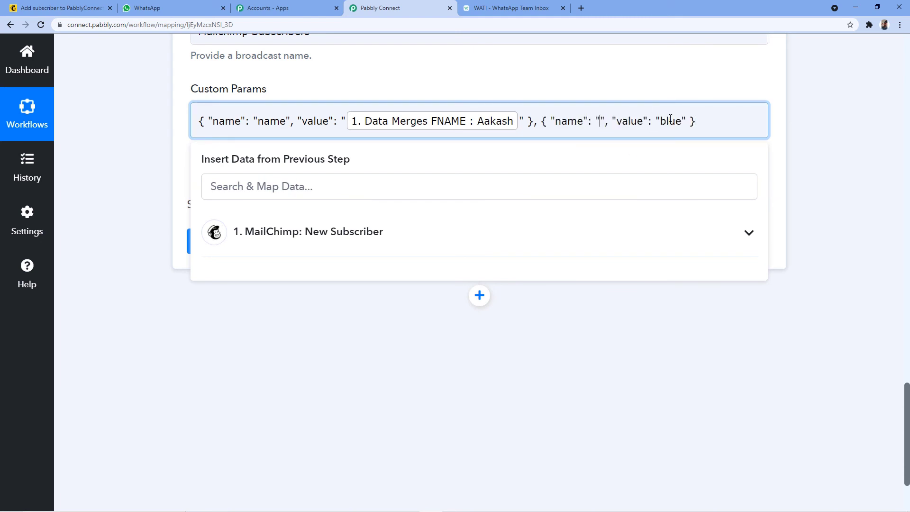
key(BackSpace)
click(673, 123)
key(BackSpace)
key(BackSpace)
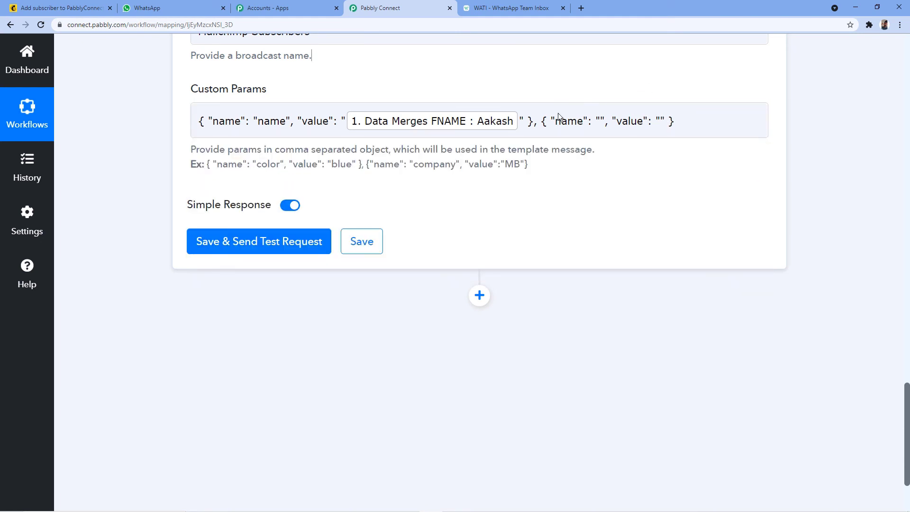
click(678, 127)
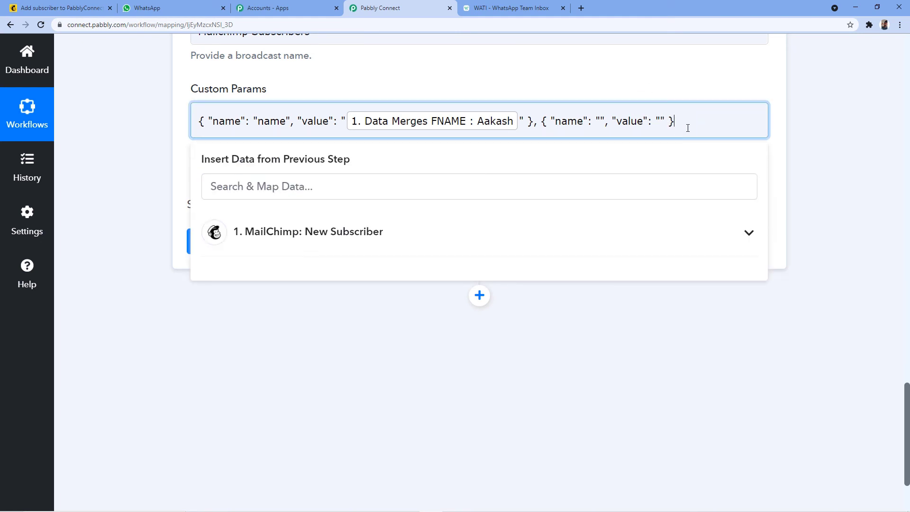
click(663, 89)
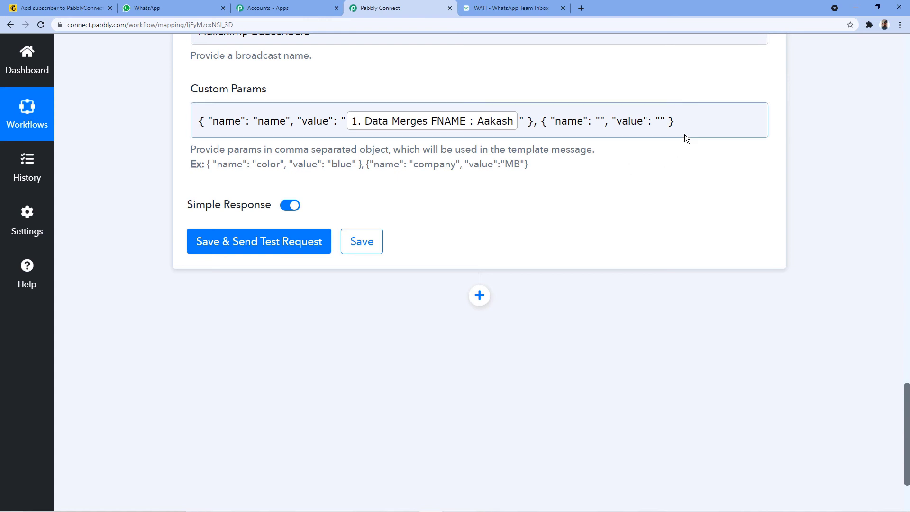
Delete the second, empty parameter object and its leading comma from Custom Params
drag(683, 135, 541, 132)
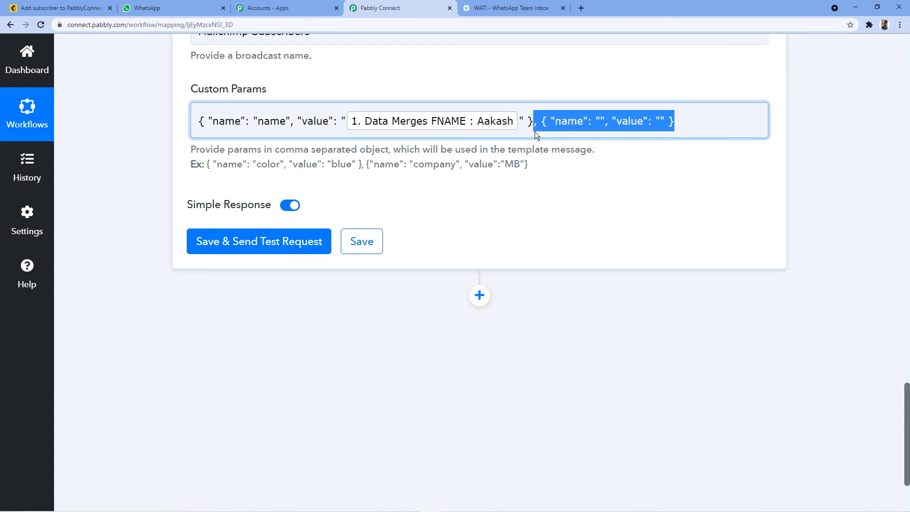
key(BackSpace)
key(BackSpace)
click(422, 83)
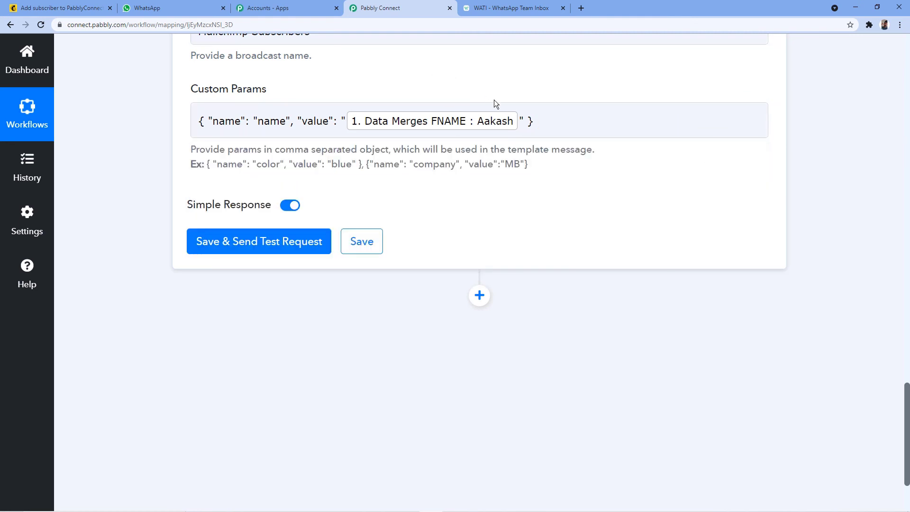
Save the WATI step with a test request, and compare the received response with the mapped WhatsApp Number and template settings
scroll(494, 101, up, 2)
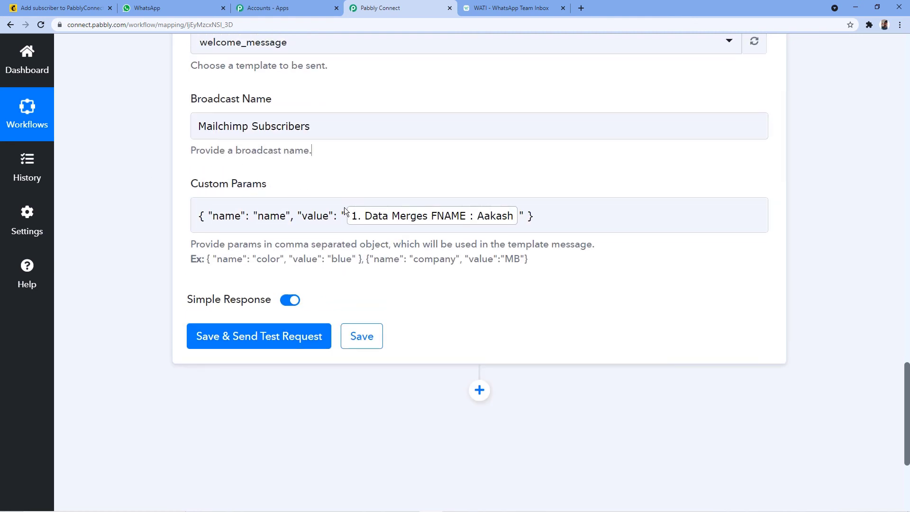
click(259, 348)
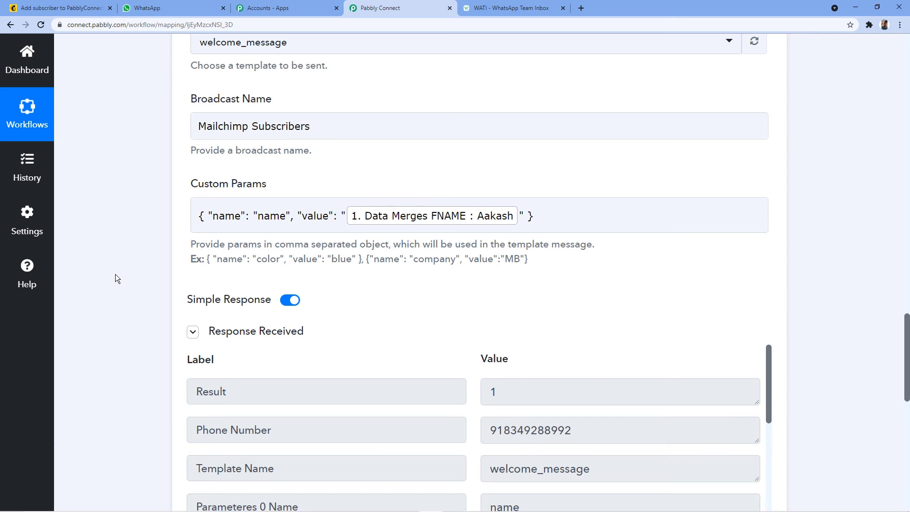
scroll(116, 278, down, 4)
scroll(123, 240, down, 2)
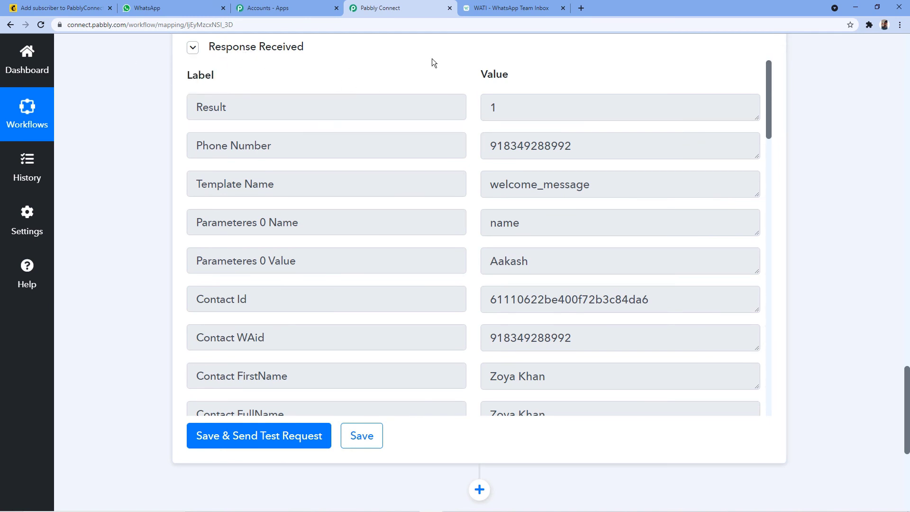
scroll(441, 114, down, 2)
scroll(434, 122, up, 4)
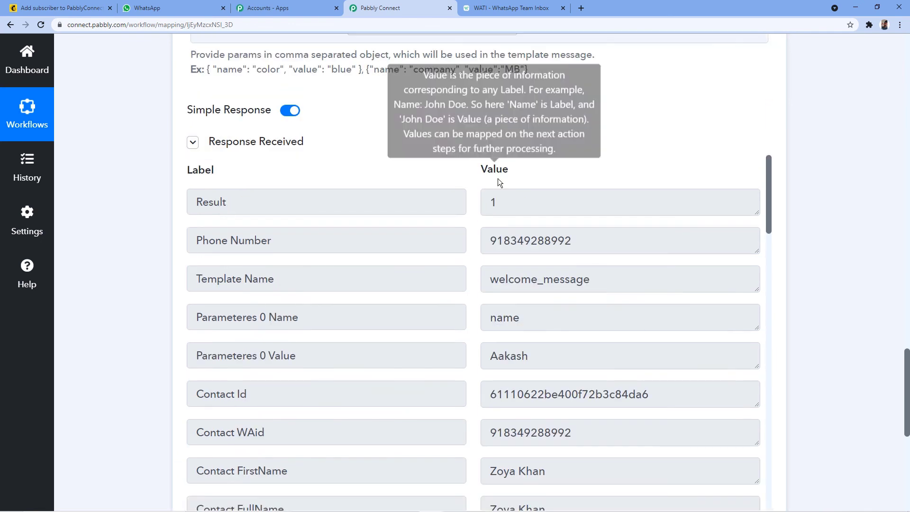
drag(588, 244, 477, 247)
scroll(456, 167, up, 10)
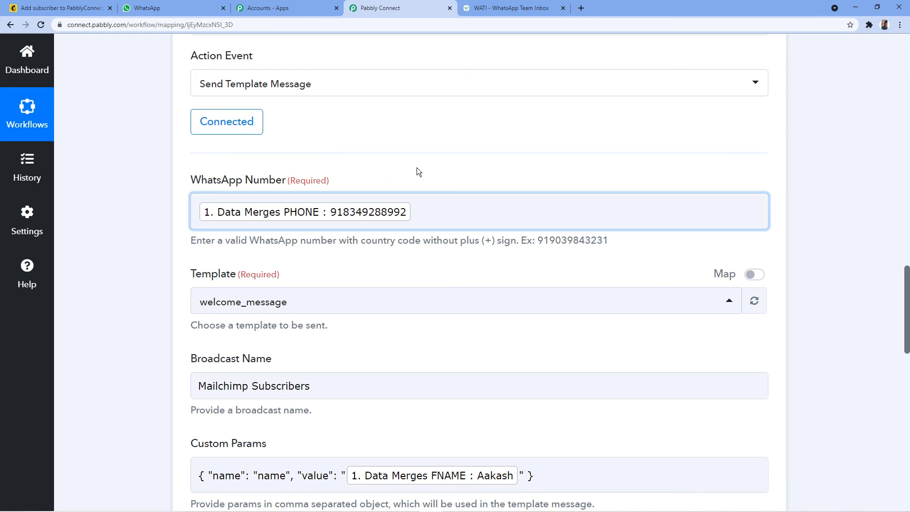
scroll(178, 195, down, 2)
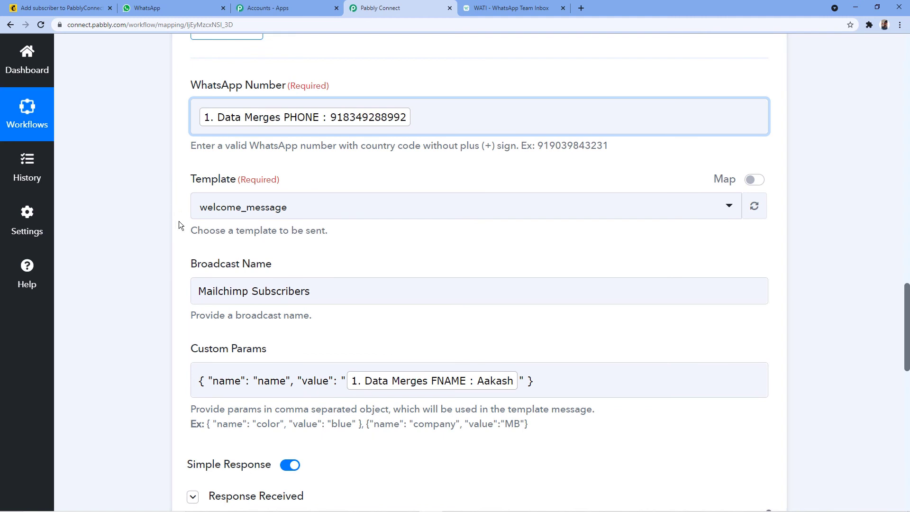
Check the test message received in WhatsApp against the Mailchimp subscriber entry and the WATI template body
click(187, 10)
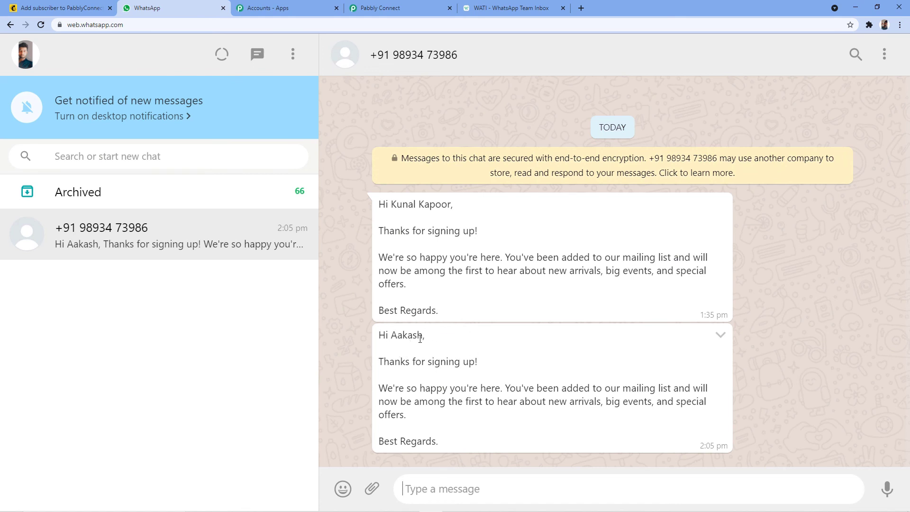
click(61, 7)
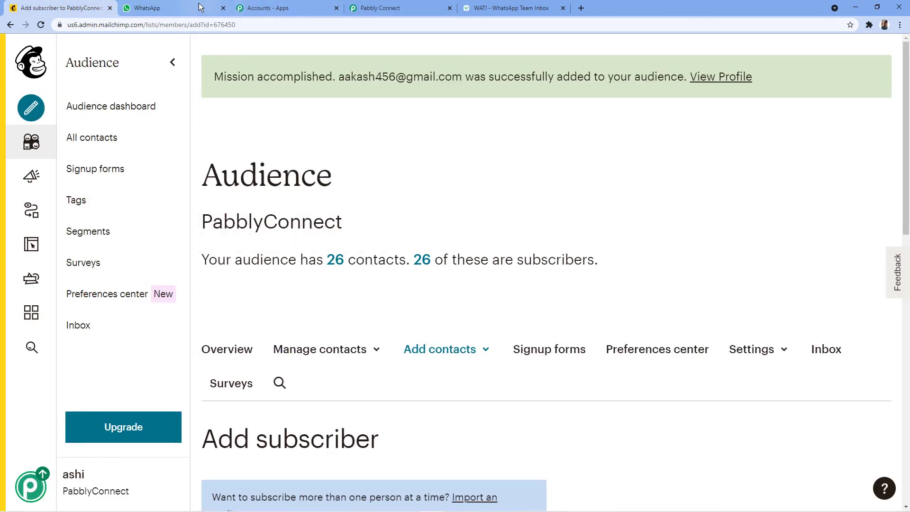
click(170, 8)
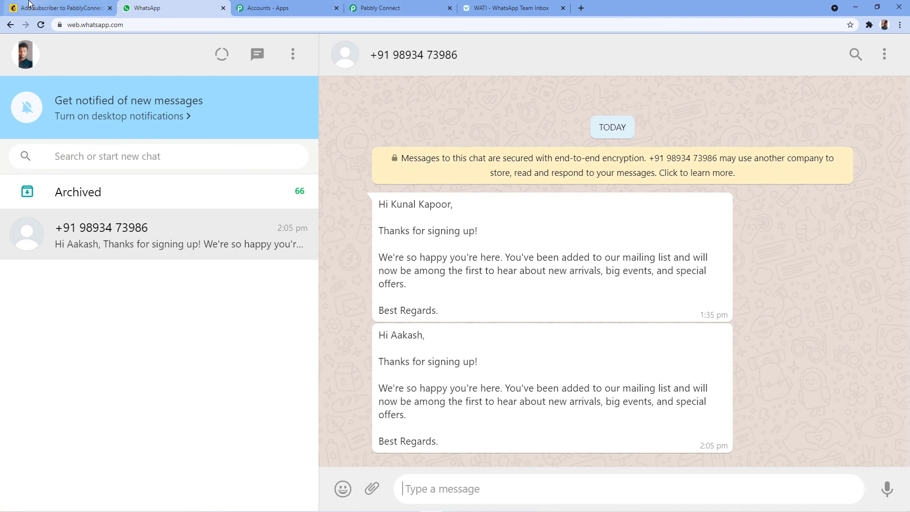
click(61, 8)
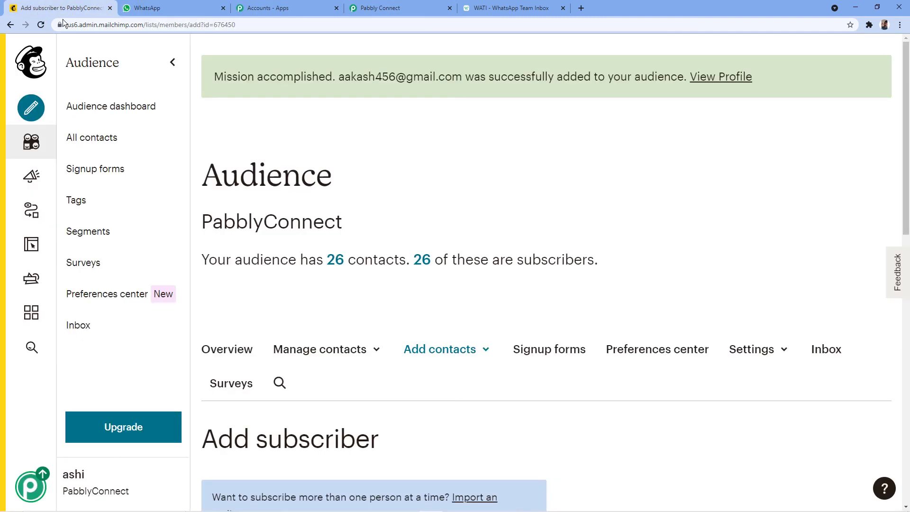
click(192, 8)
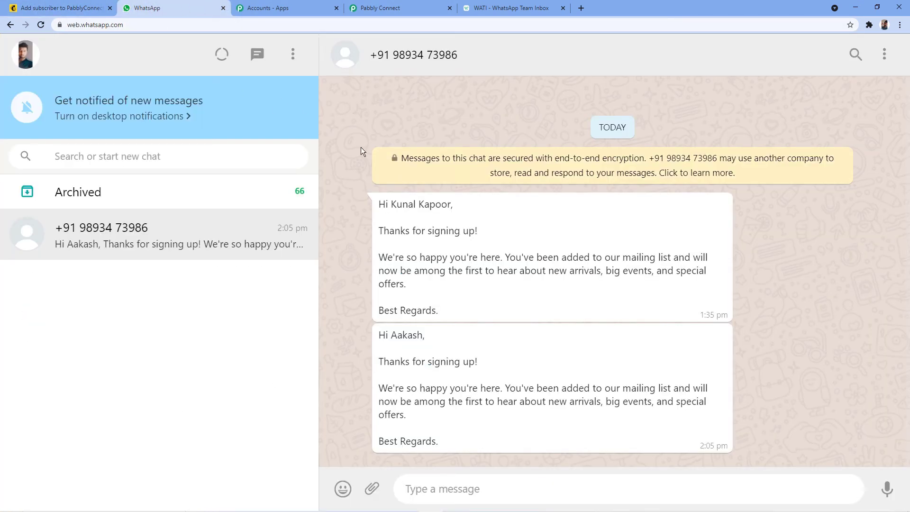
click(532, 4)
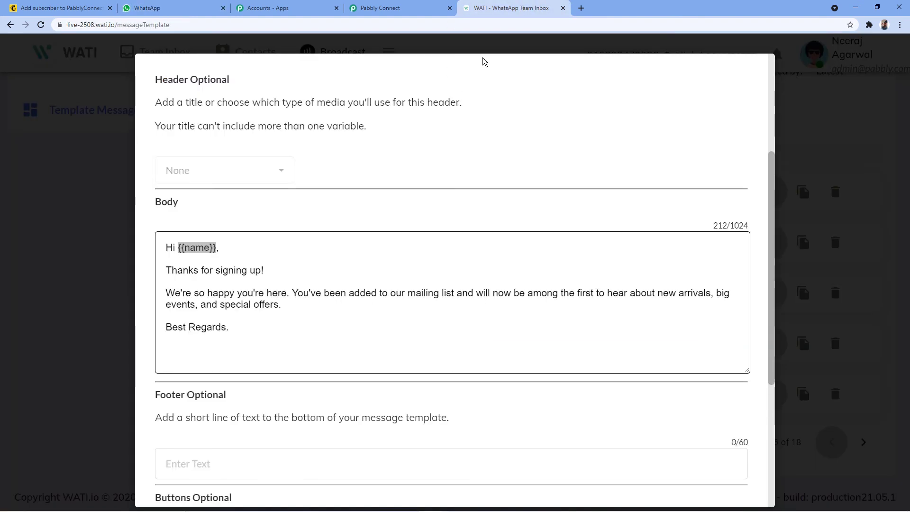
scroll(332, 182, down, 2)
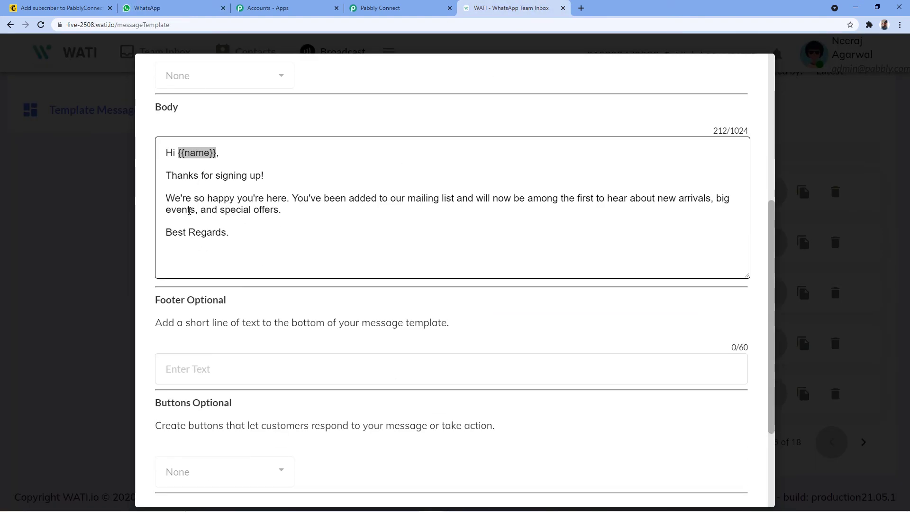
click(184, 8)
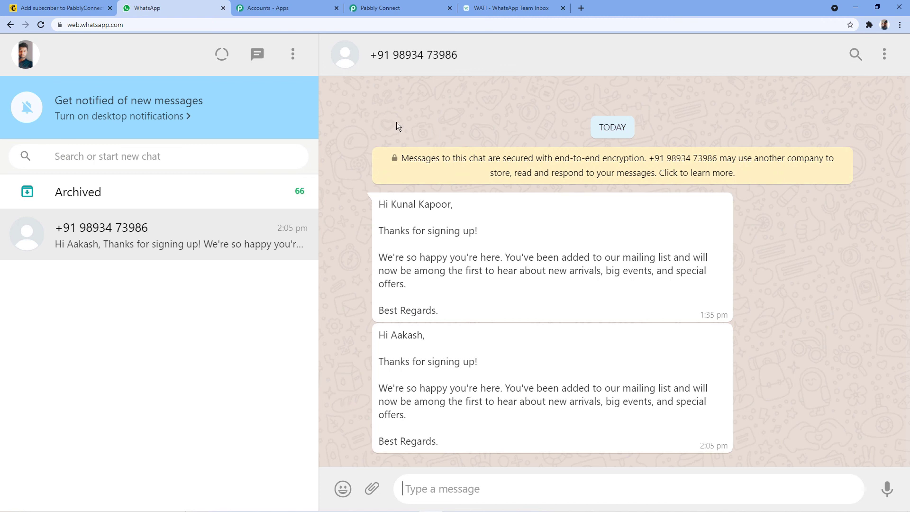
In Mailchimp, subscribe another test contact with name, email, phone number and birthday, with email permission and the profile-update option enabled
click(66, 4)
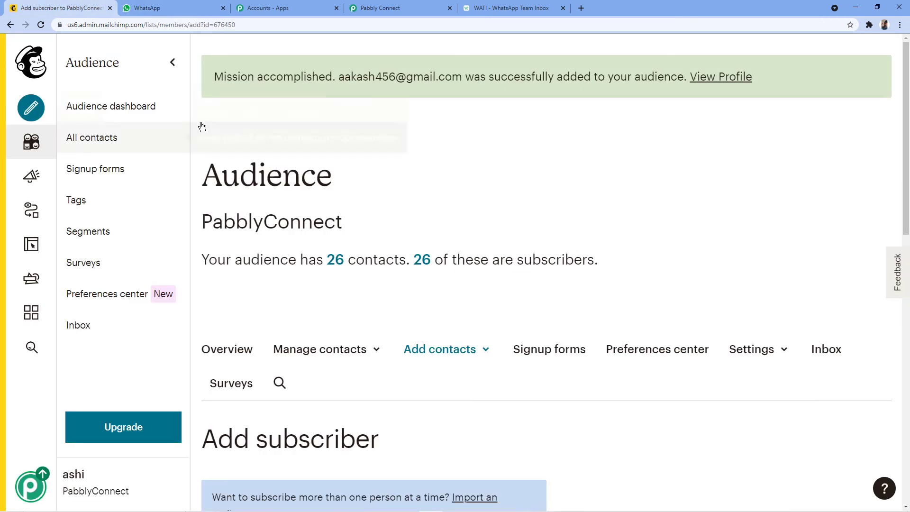
scroll(320, 242, down, 4)
scroll(320, 243, down, 2)
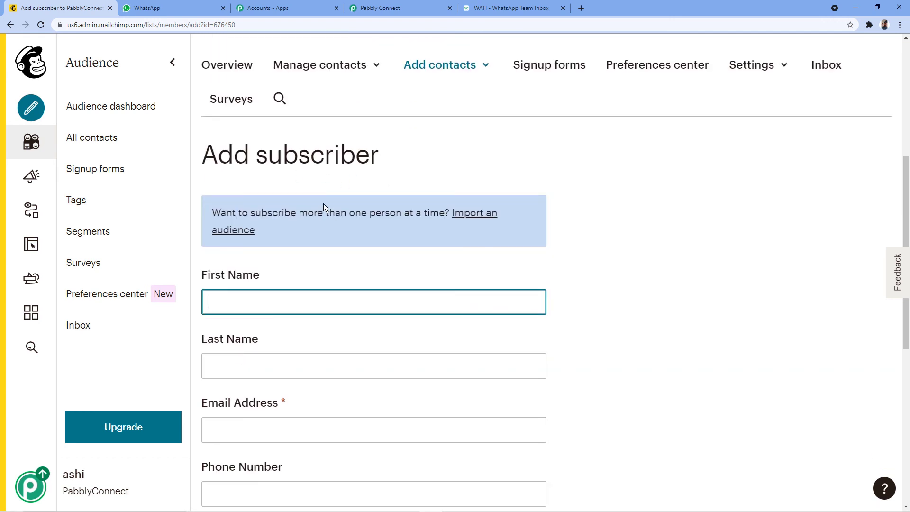
scroll(323, 203, down, 2)
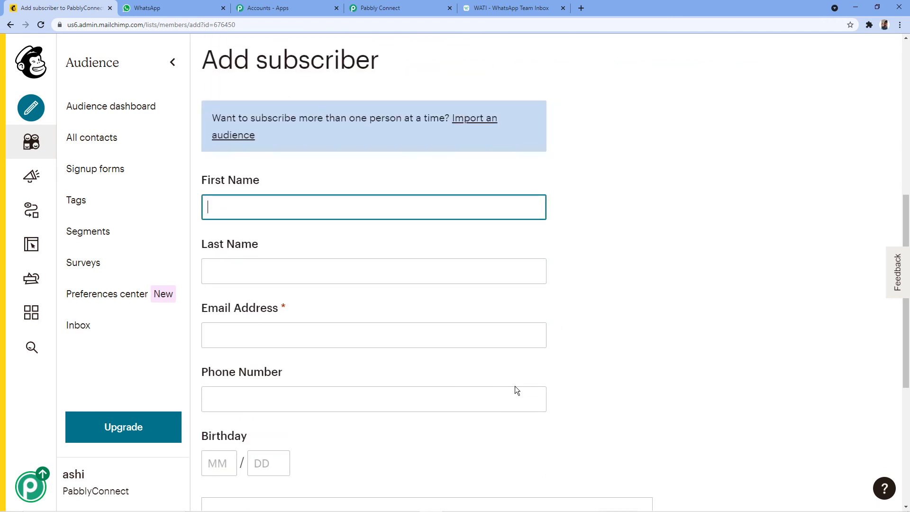
click(190, 8)
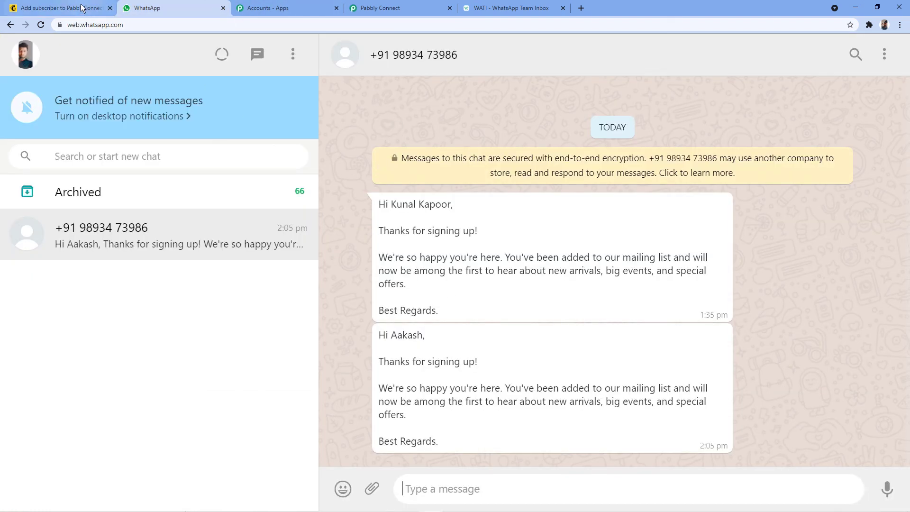
click(64, 7)
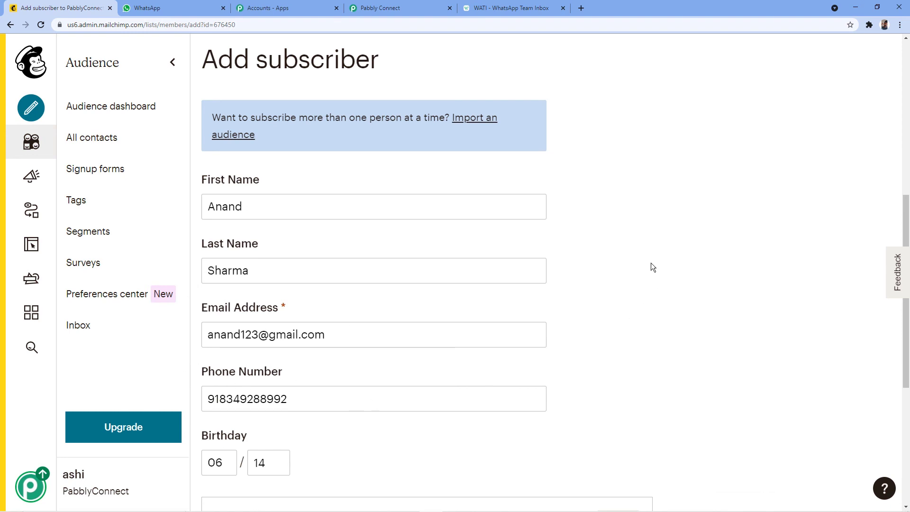
scroll(601, 214, down, 6)
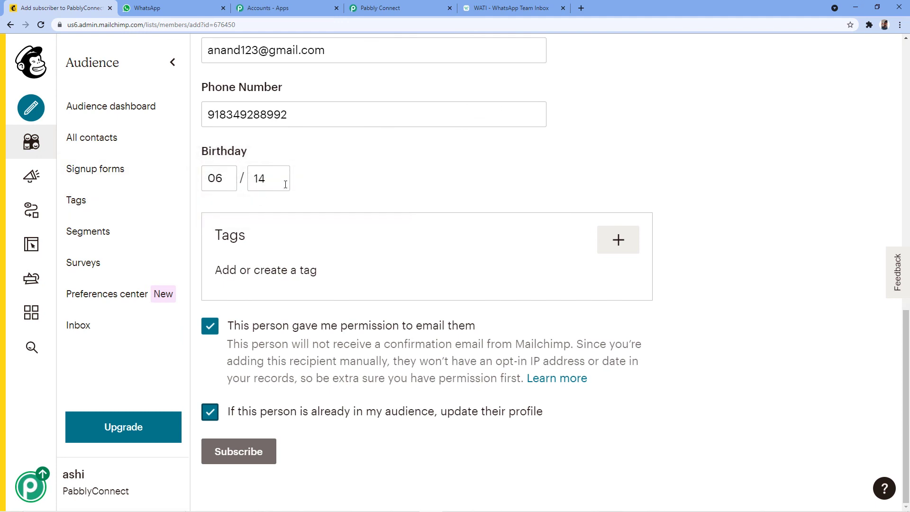
click(251, 451)
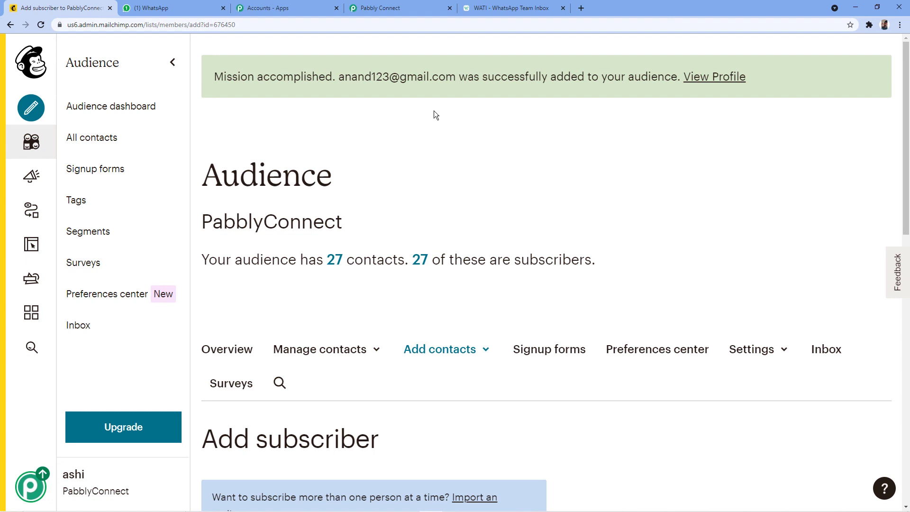
Check WhatsApp for the welcome message sent to the new subscriber and compare it with the Mailchimp audience entry
click(195, 8)
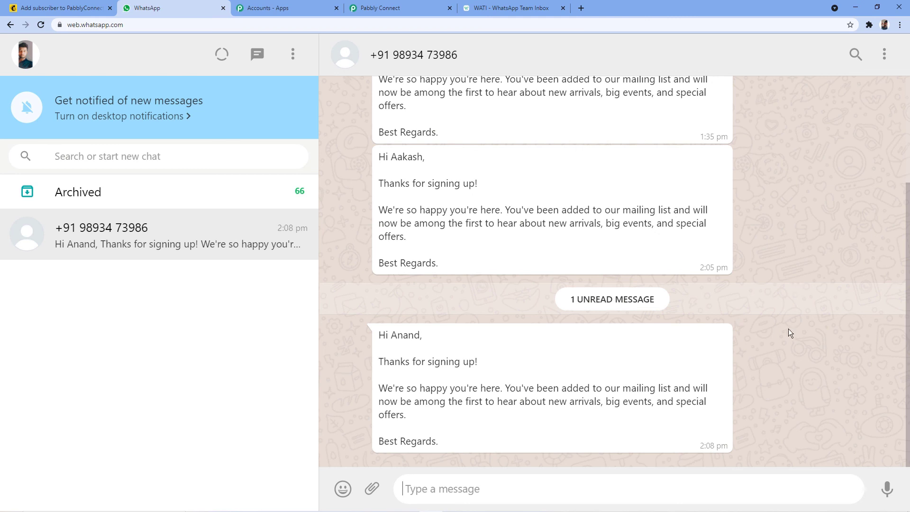
click(62, 8)
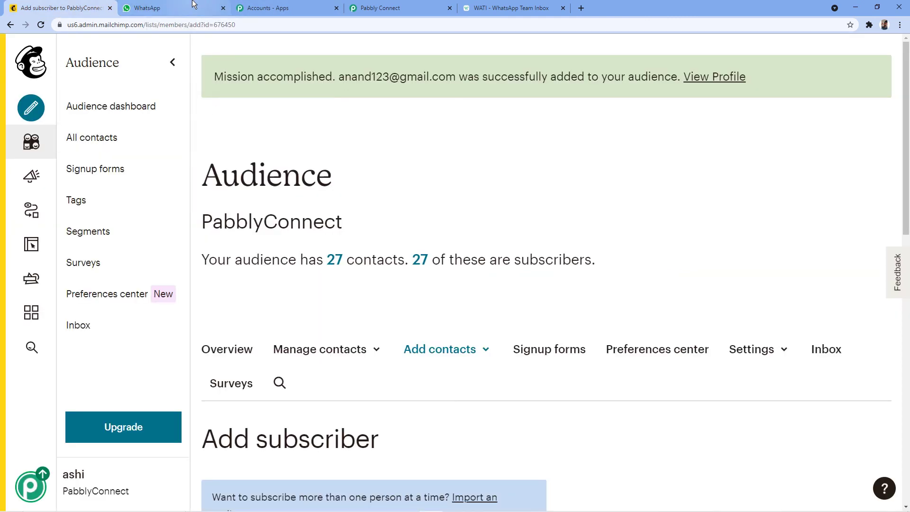
click(180, 8)
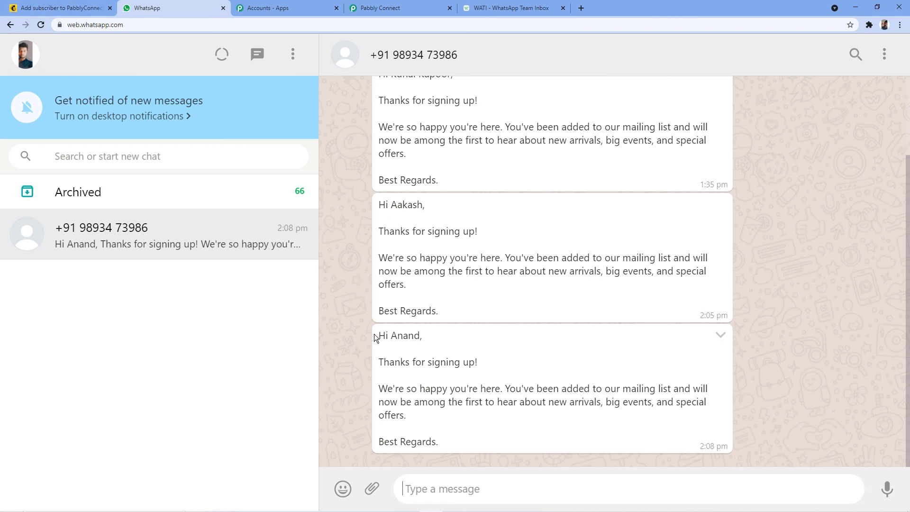
Switch to Pabbly Connect and collapse the MailChimp trigger and WATI action to show the whole Mailchimp to WhatsApp workflow
click(419, 7)
scroll(447, 190, up, 8)
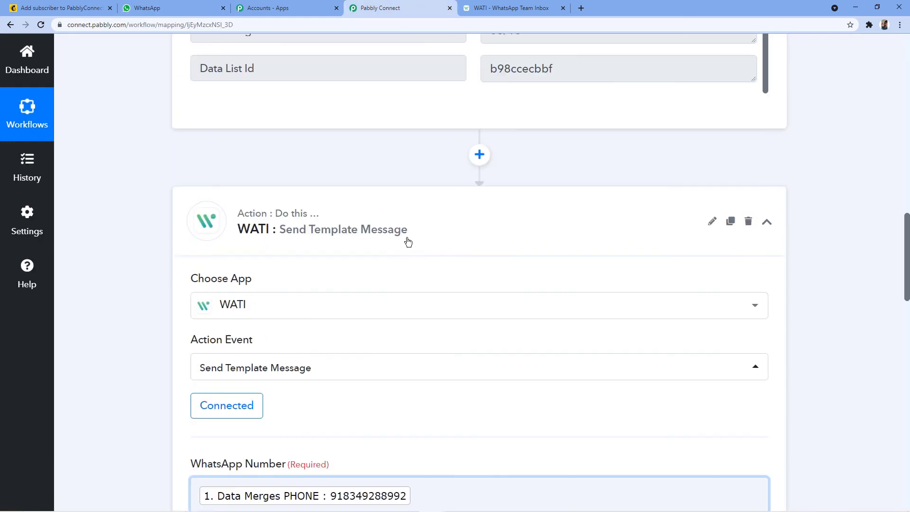
scroll(570, 208, up, 18)
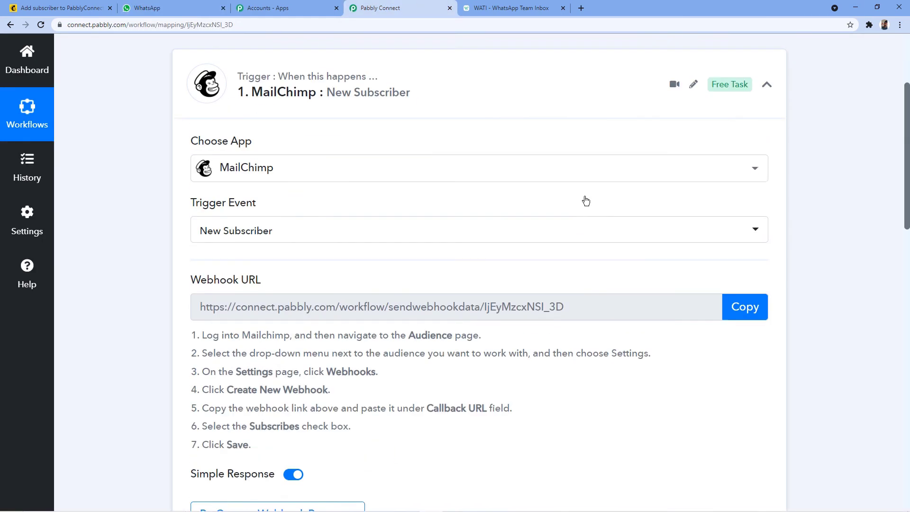
click(553, 105)
scroll(142, 189, up, 3)
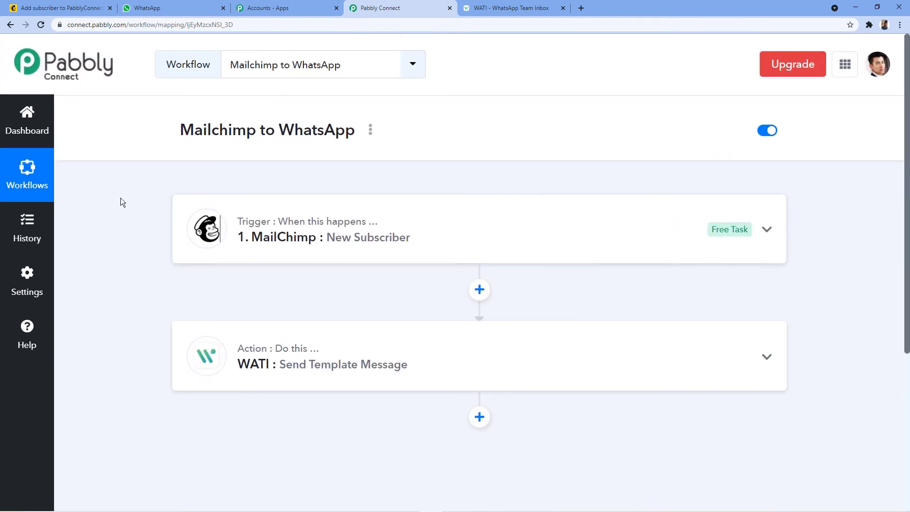